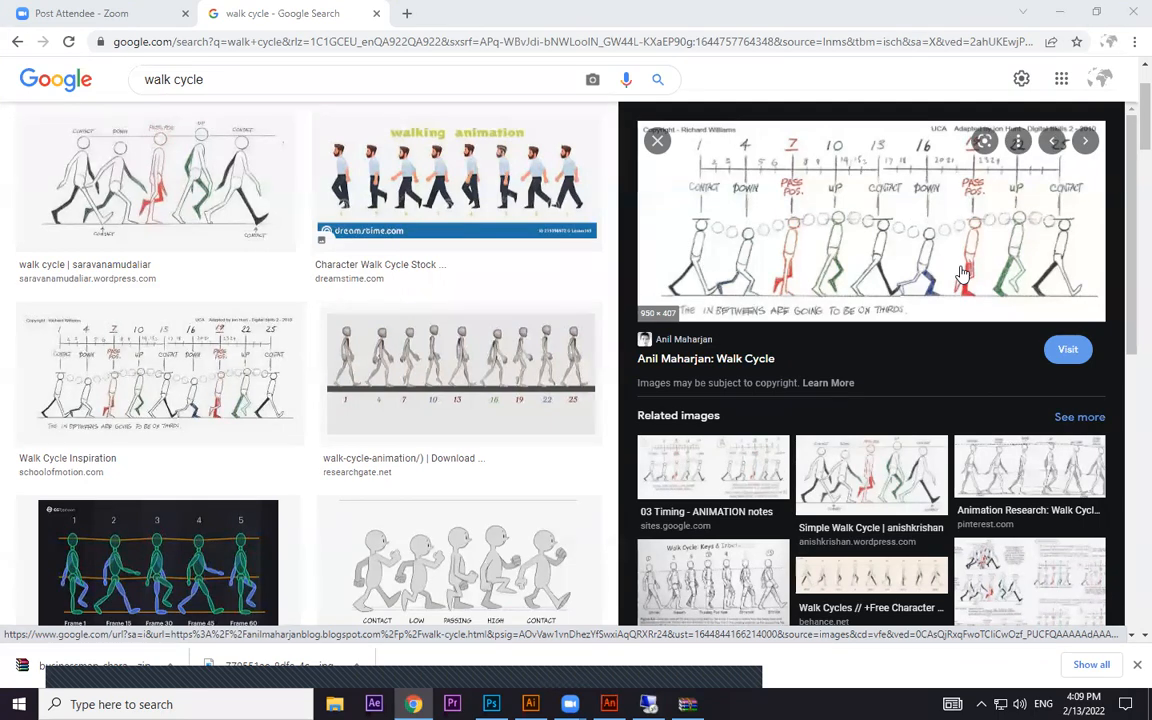
- Examine the walk cycle reference images in the Google image results
scroll(930, 330, up, 1)
scroll(905, 401, down, 2)
scroll(660, 445, up, 2)
scroll(429, 452, down, 3)
scroll(431, 456, up, 2)
scroll(430, 456, down, 3)
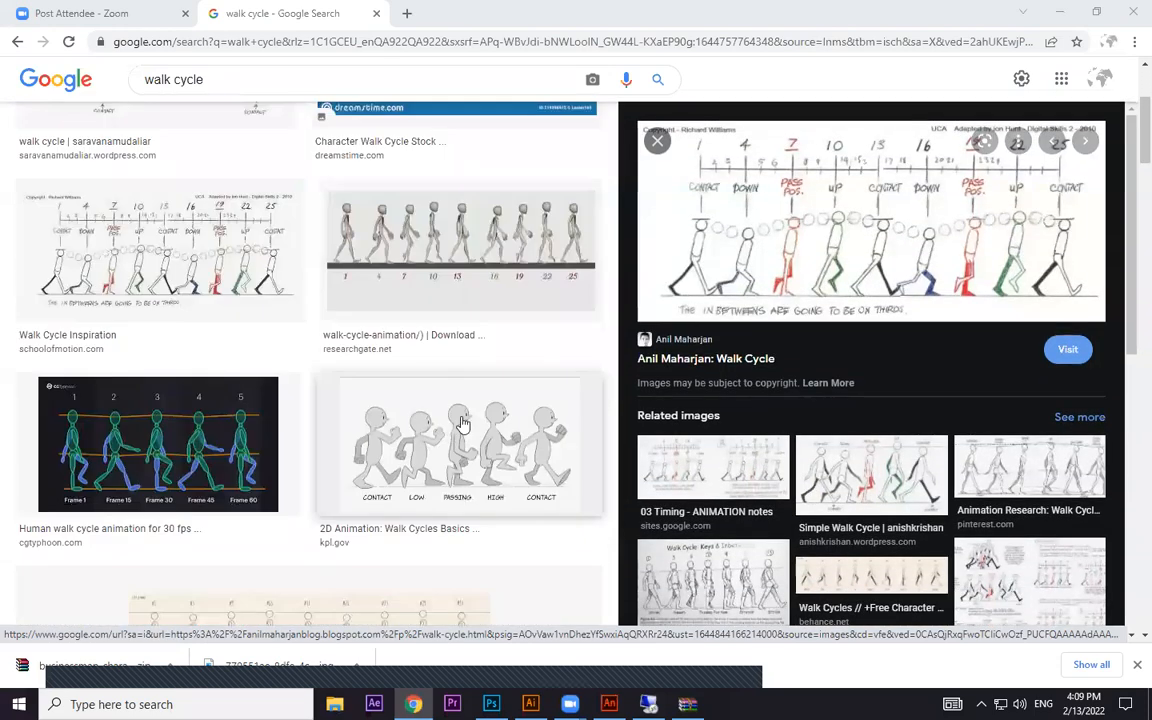
scroll(553, 327, up, 1)
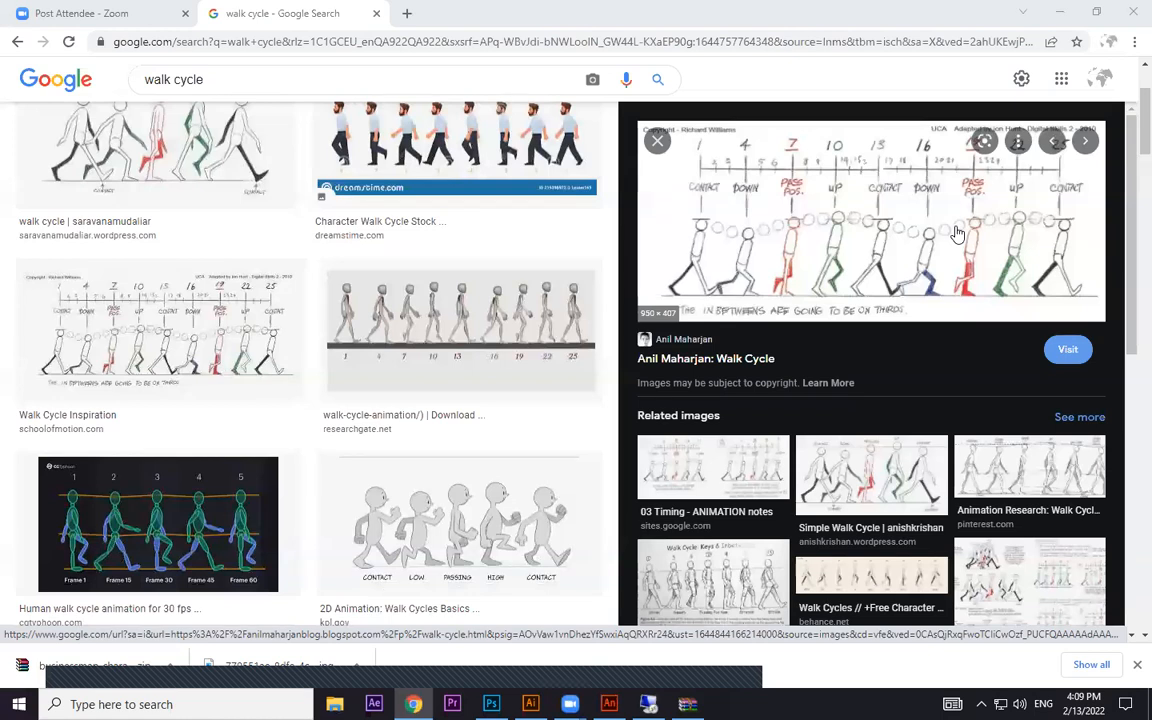
scroll(957, 233, up, 2)
- Switch to Illustrator and check the side-view character's parts by selecting the whole figure and deselecting it
click(1063, 12)
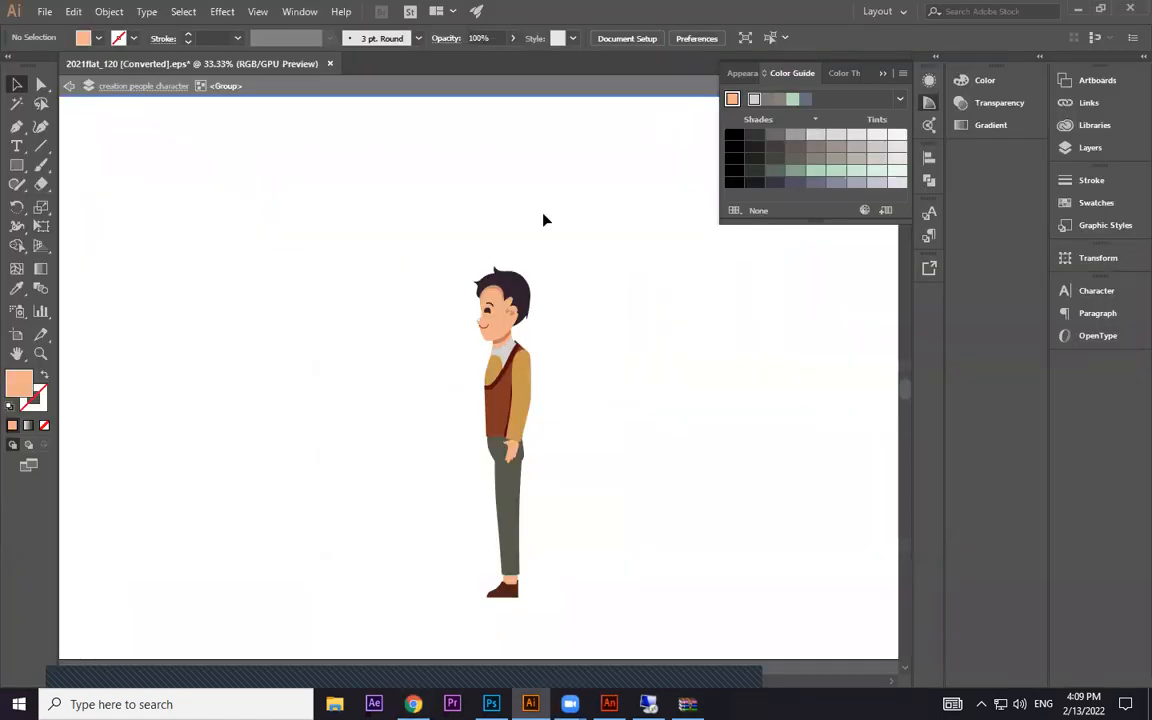
drag(389, 250, 636, 593)
click(391, 267)
drag(363, 252, 627, 620)
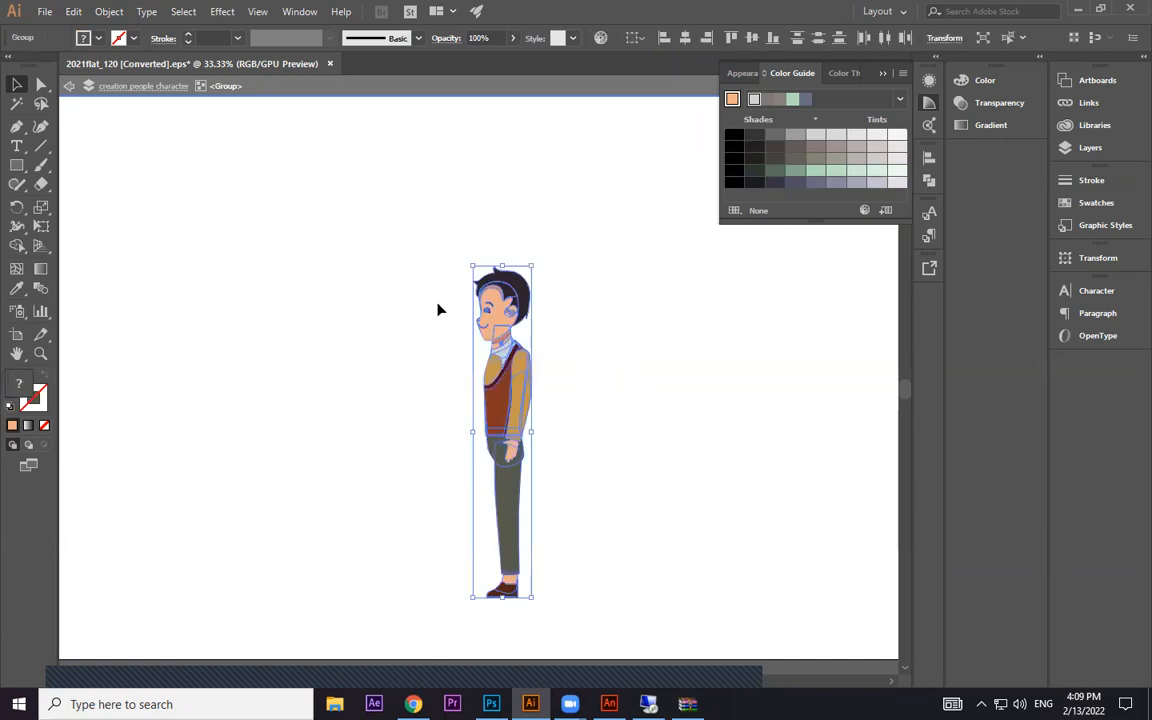
click(365, 208)
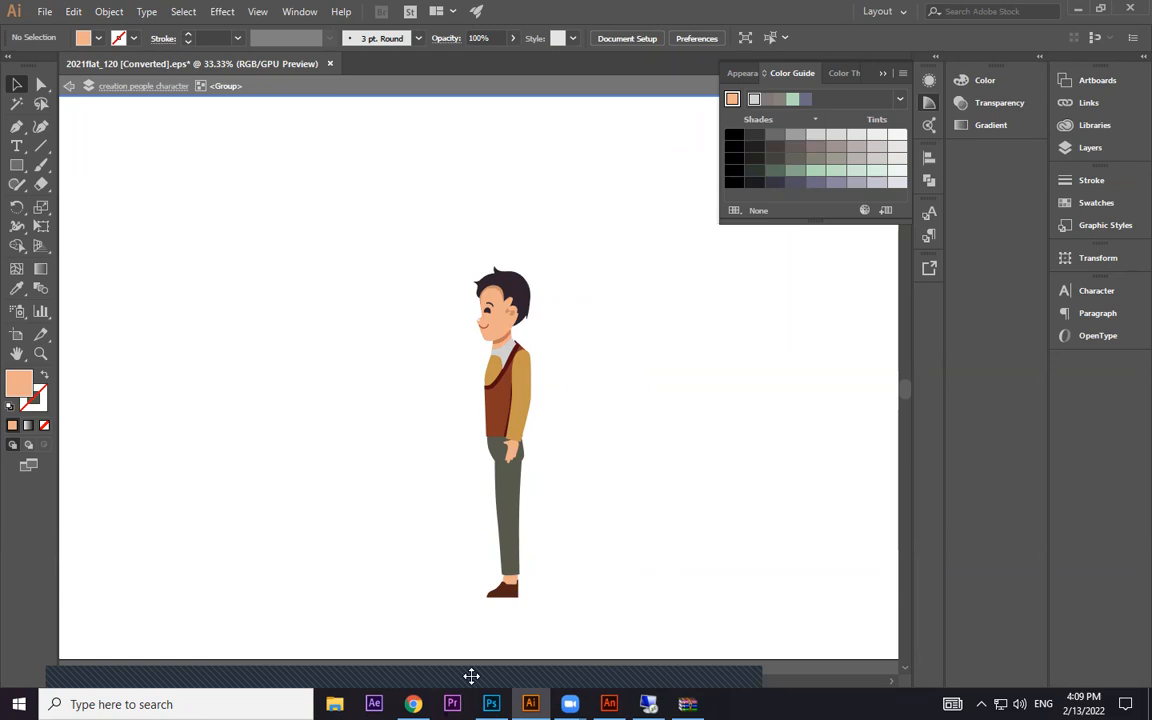
- Select the whole side-view character and shift it slightly upward on the artboard
drag(480, 405, 641, 407)
key(ctrl+z)
drag(593, 238, 437, 540)
mouse_move(528, 395)
mouse_down()
mouse_move(522, 463)
mouse_move(514, 376)
mouse_move(501, 424)
mouse_move(555, 362)
mouse_move(494, 393)
mouse_move(485, 365)
mouse_move(528, 406)
mouse_move(530, 388)
mouse_up()
- Try moving the whole character to the far left of the artboard and undo the move
drag(377, 219, 636, 618)
drag(470, 365, 100, 381)
key(ctrl+z)
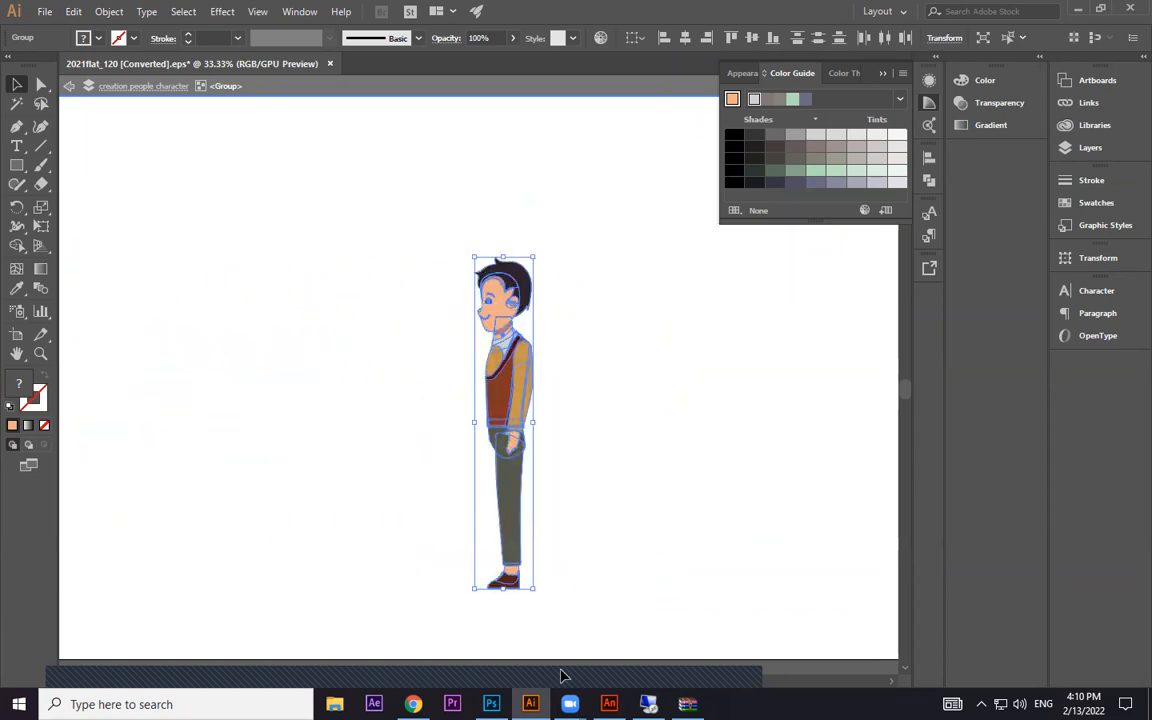
- Switch to Chrome to review the walk cycle search images and return to Illustrator
click(413, 704)
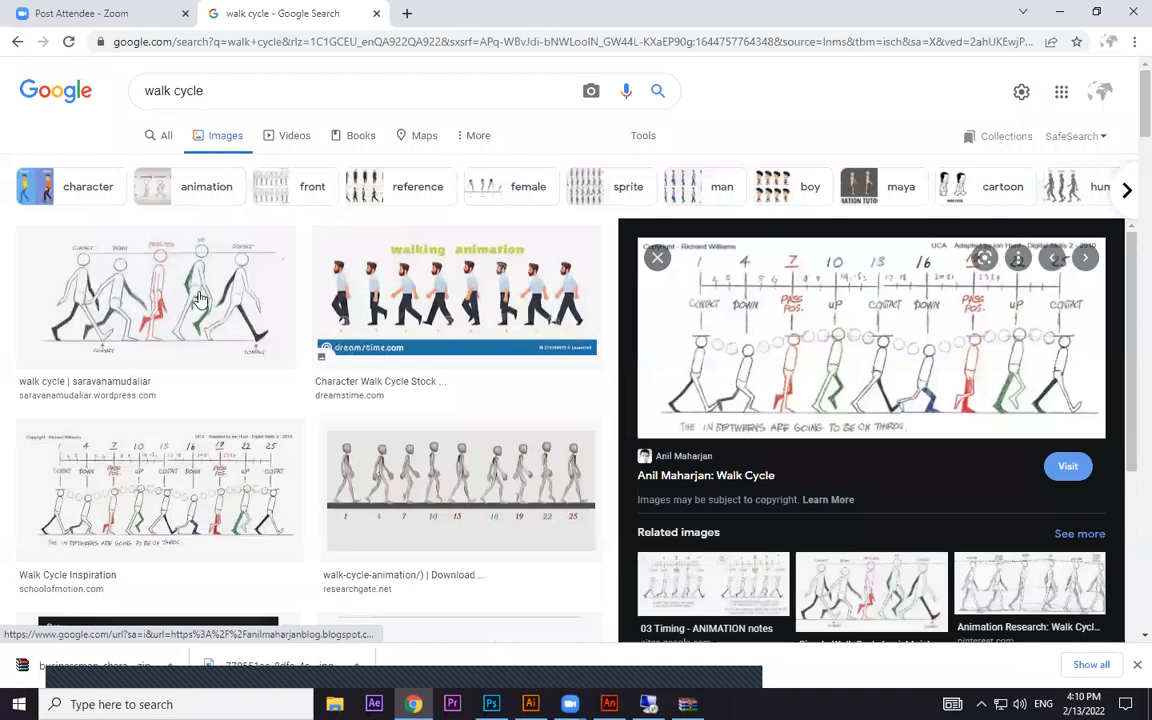
click(159, 90)
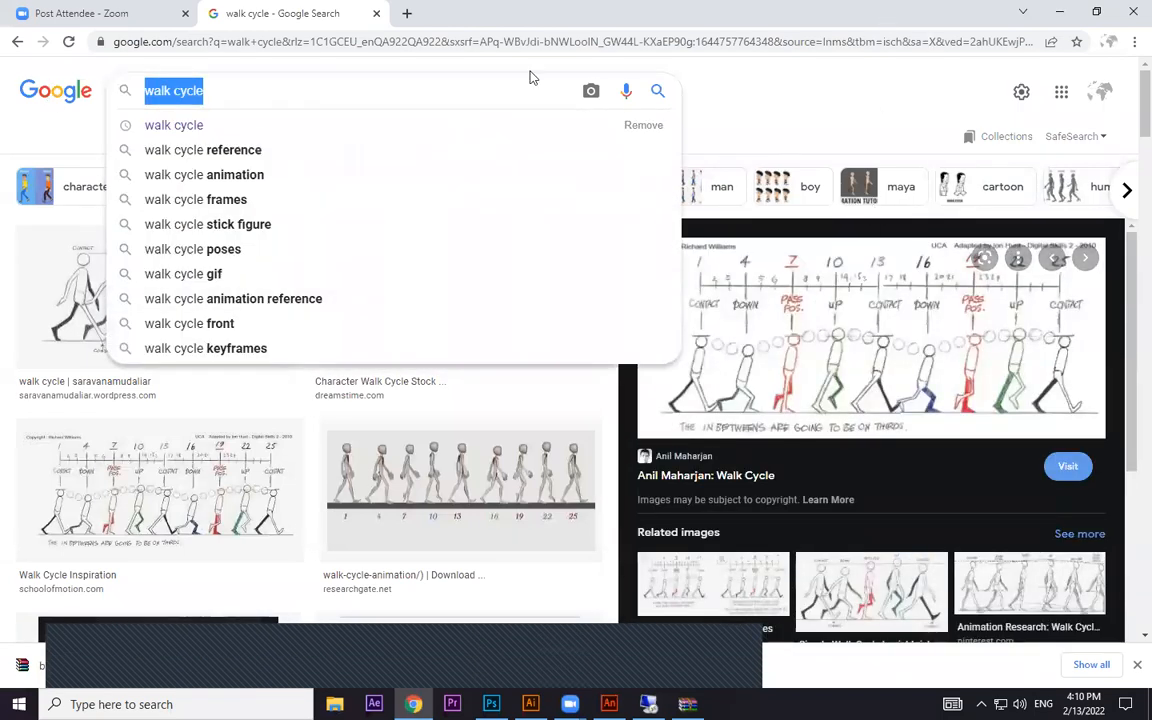
click(830, 106)
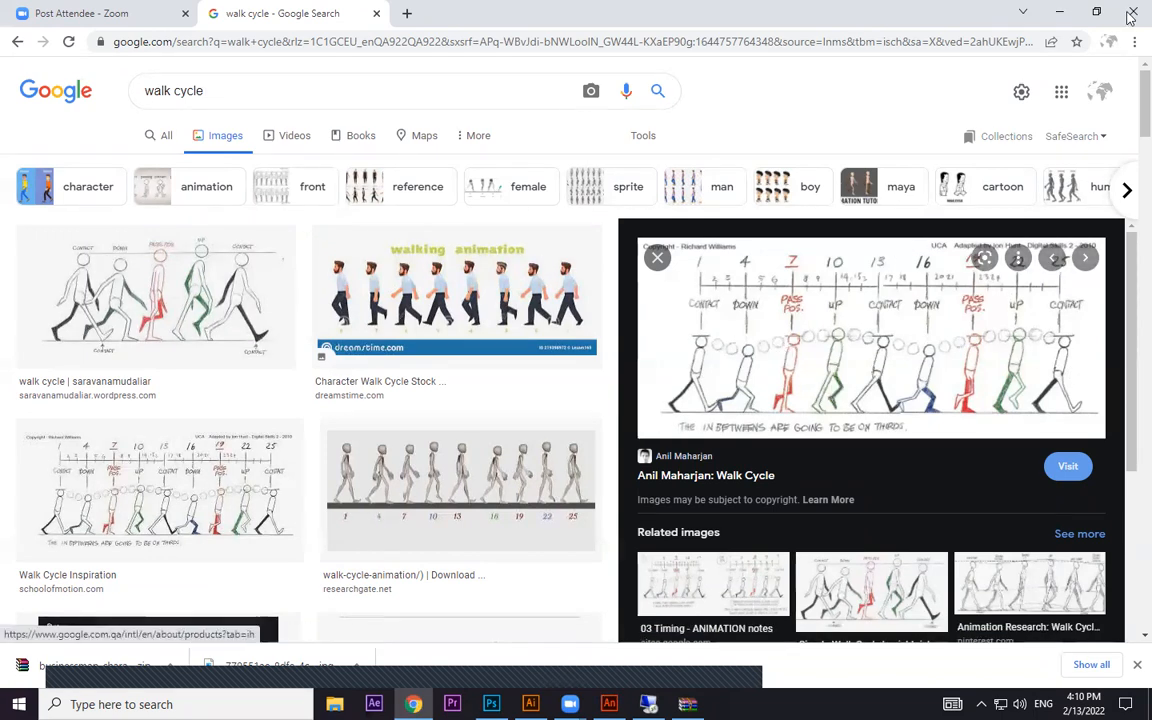
click(1063, 10)
- Try moving the character's body away from the foot and drawing a rectangle over it, and undo both
drag(321, 224, 668, 575)
click(651, 380)
click(528, 352)
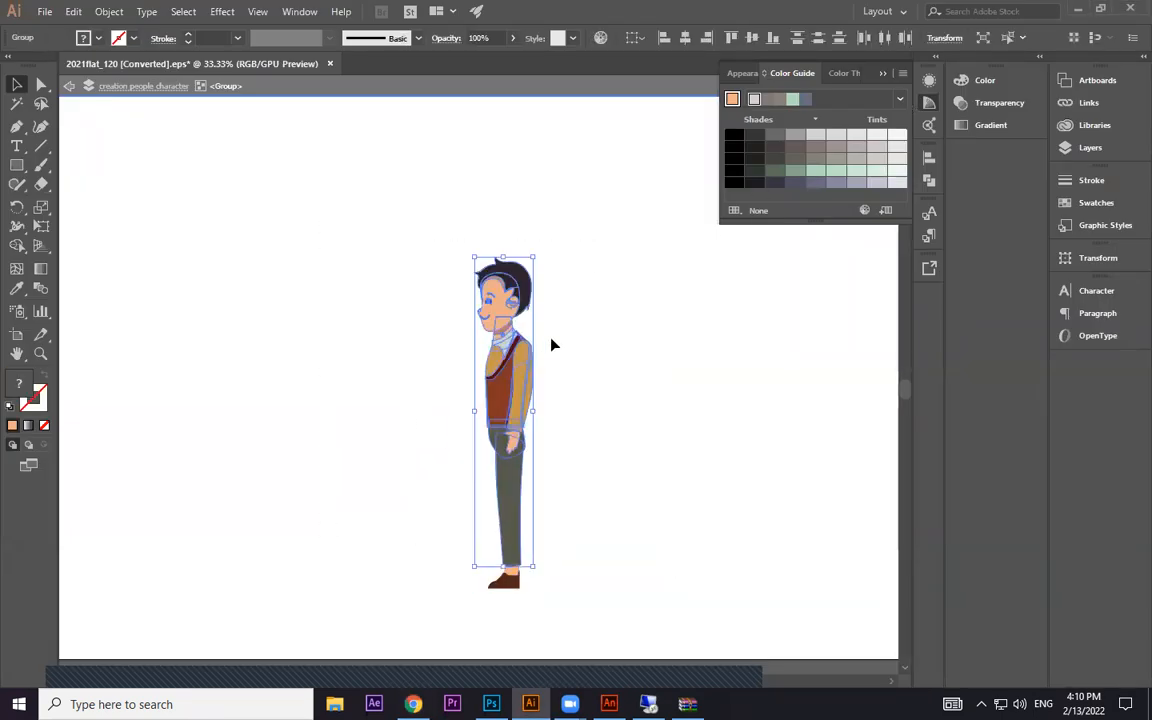
drag(518, 372, 413, 356)
click(17, 165)
drag(135, 318, 581, 664)
key(ctrl+z)
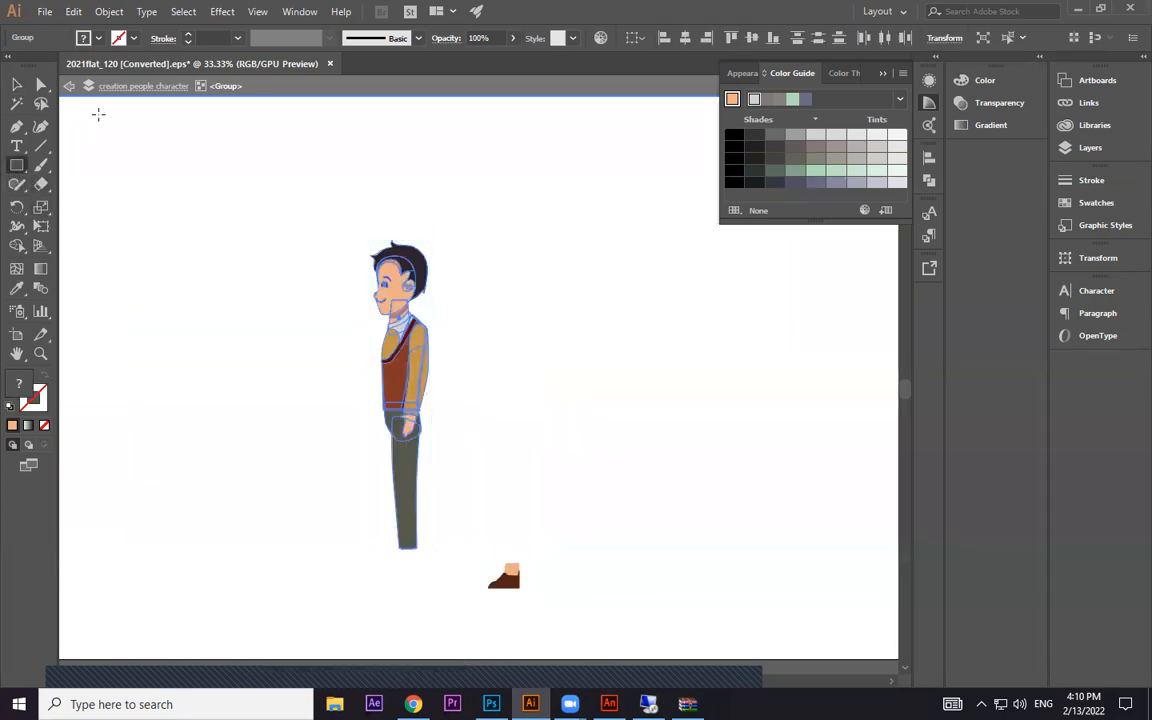
key(ctrl+z)
- Try grouping the character's parts and moving the group, and undo both changes
click(16, 85)
click(577, 397)
drag(563, 482, 499, 590)
key(ctrl+g)
click(666, 555)
drag(518, 484, 548, 496)
key(ctrl+z)
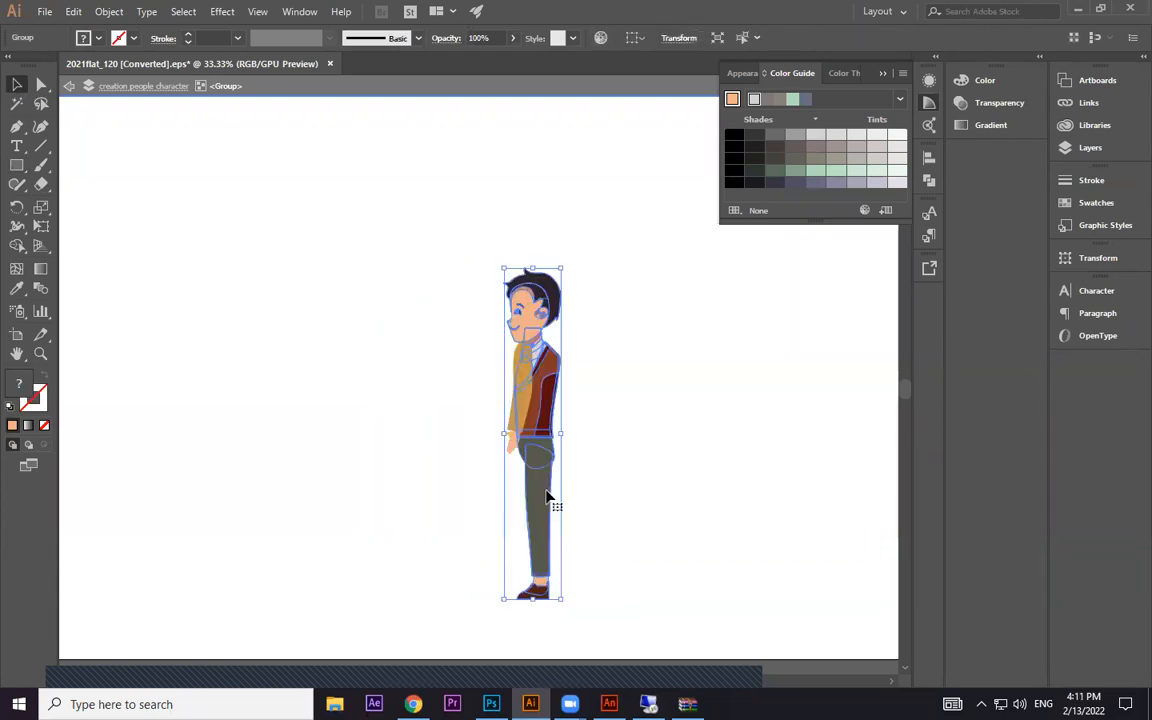
key(ctrl+z)
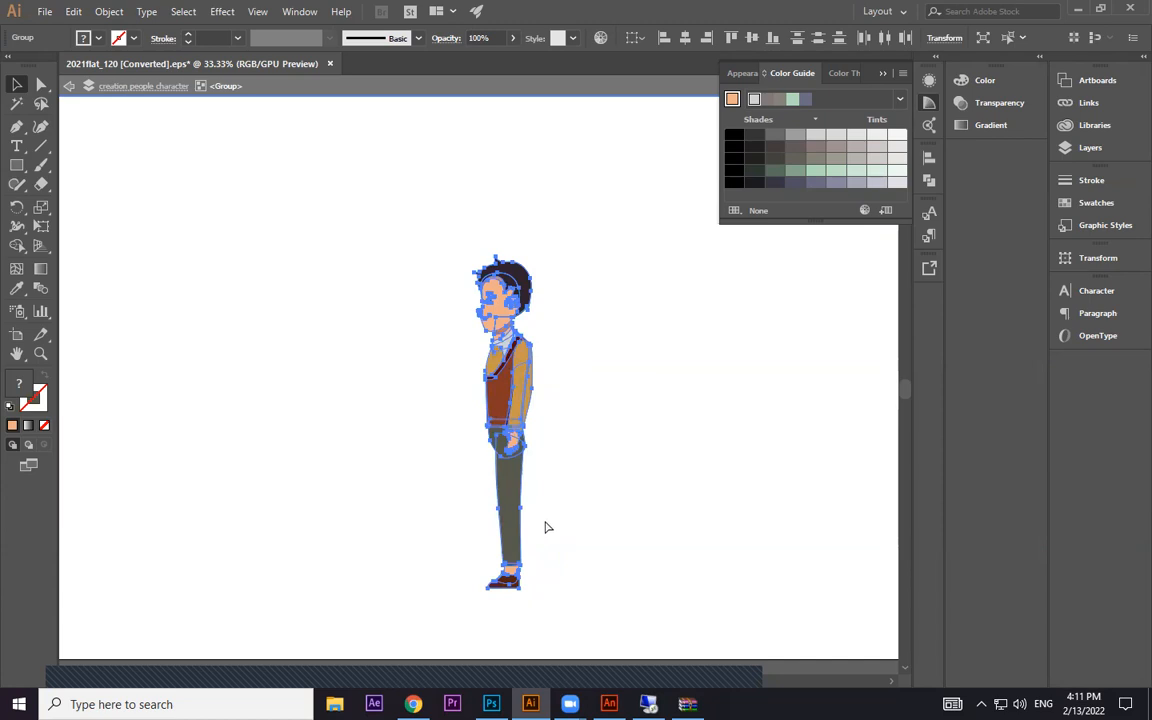
- Switch to Animate and paste the character using AI file Importer preferences, with recommended import settings applied and layers maintained
click(609, 704)
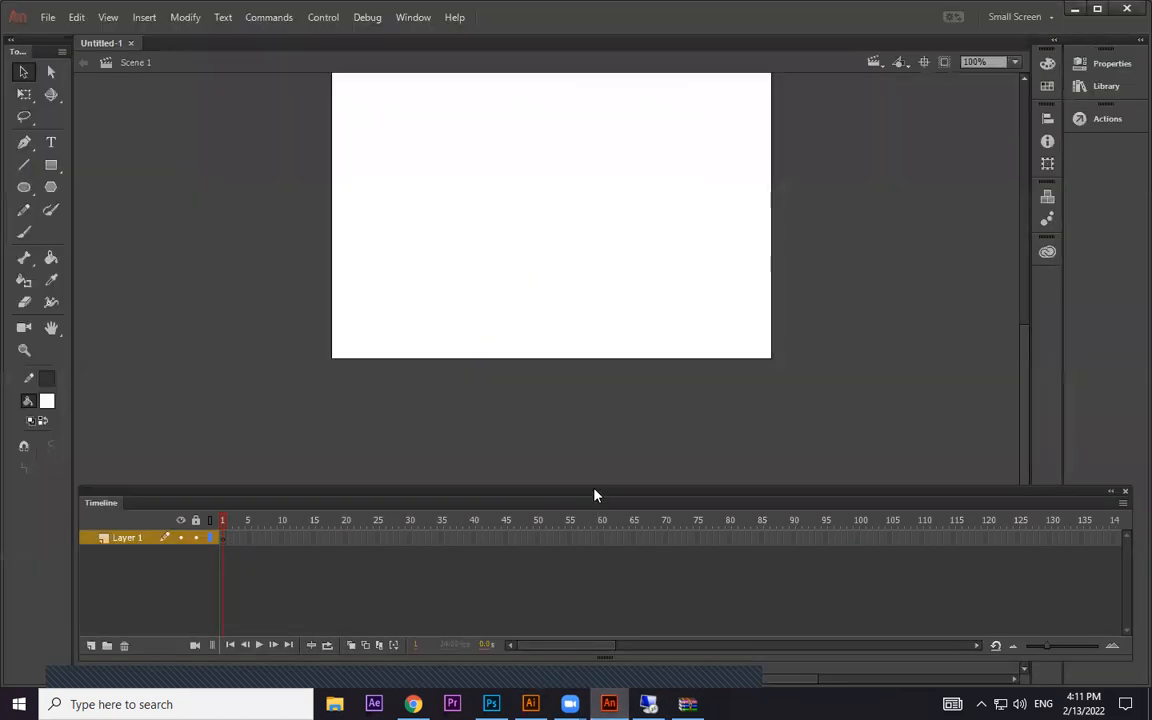
key(ctrl+v)
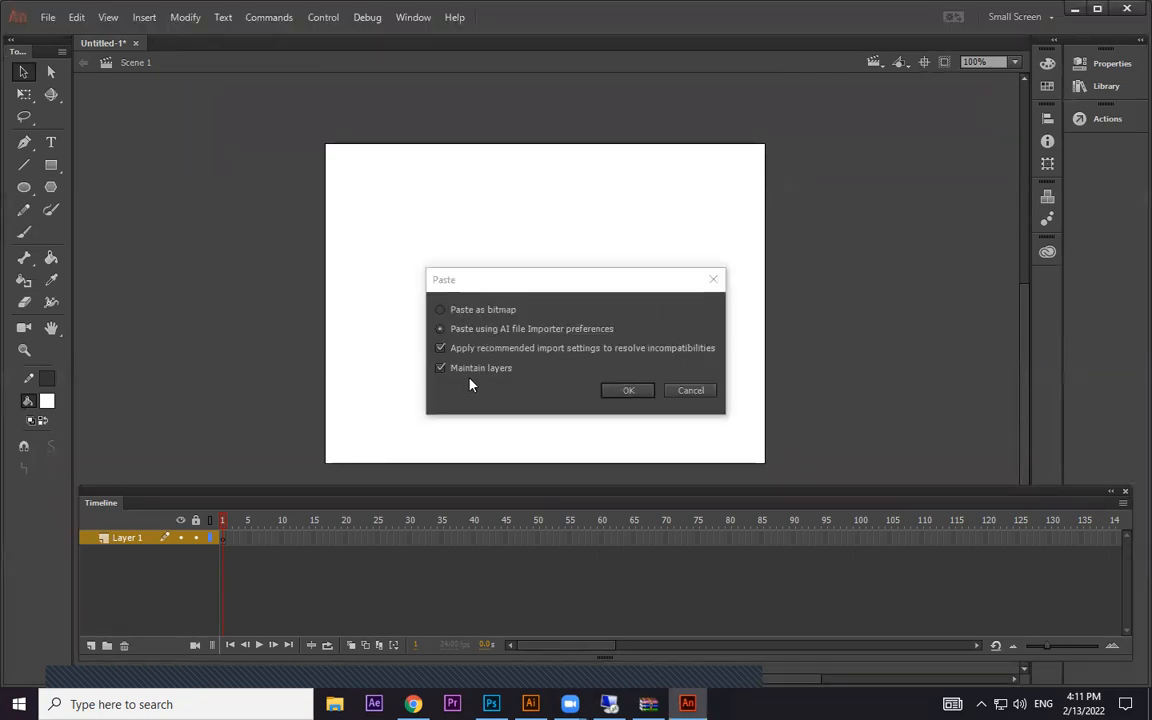
click(636, 391)
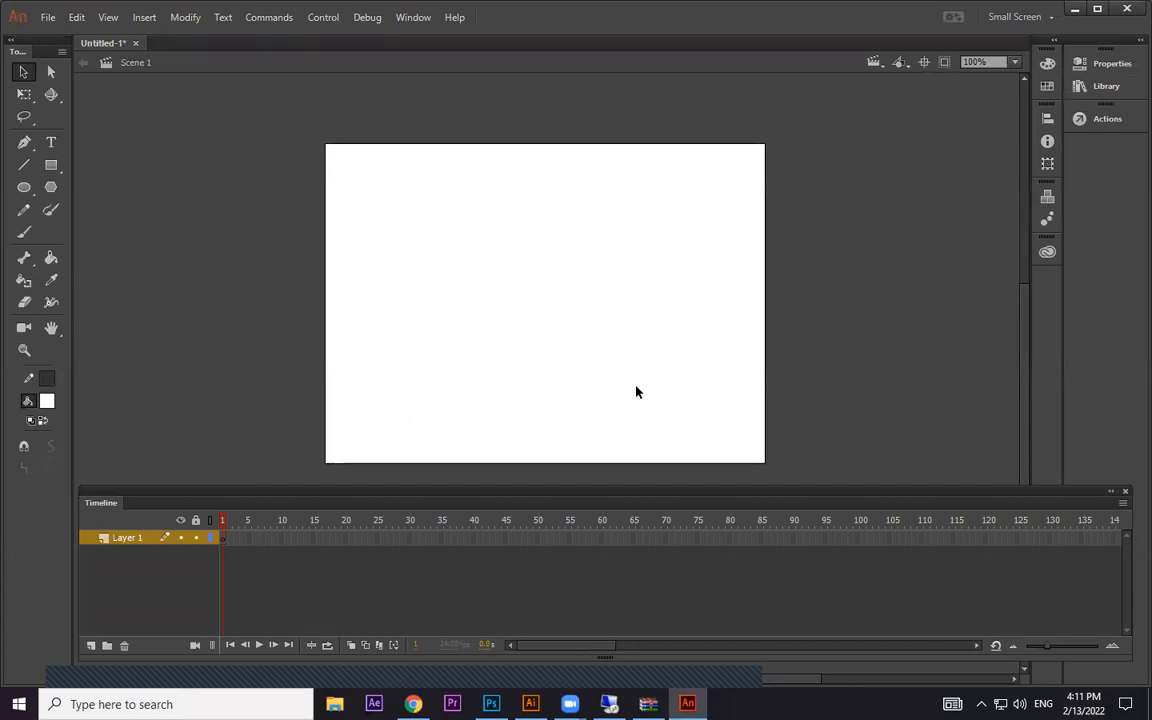
- Activate Free Transform and reposition the pasted character on the stage
key(ctrl+minus)
mouse_move(598, 369)
mouse_down()
mouse_move(655, 183)
mouse_move(606, 354)
mouse_up()
key(q)
key(ctrl+equal)
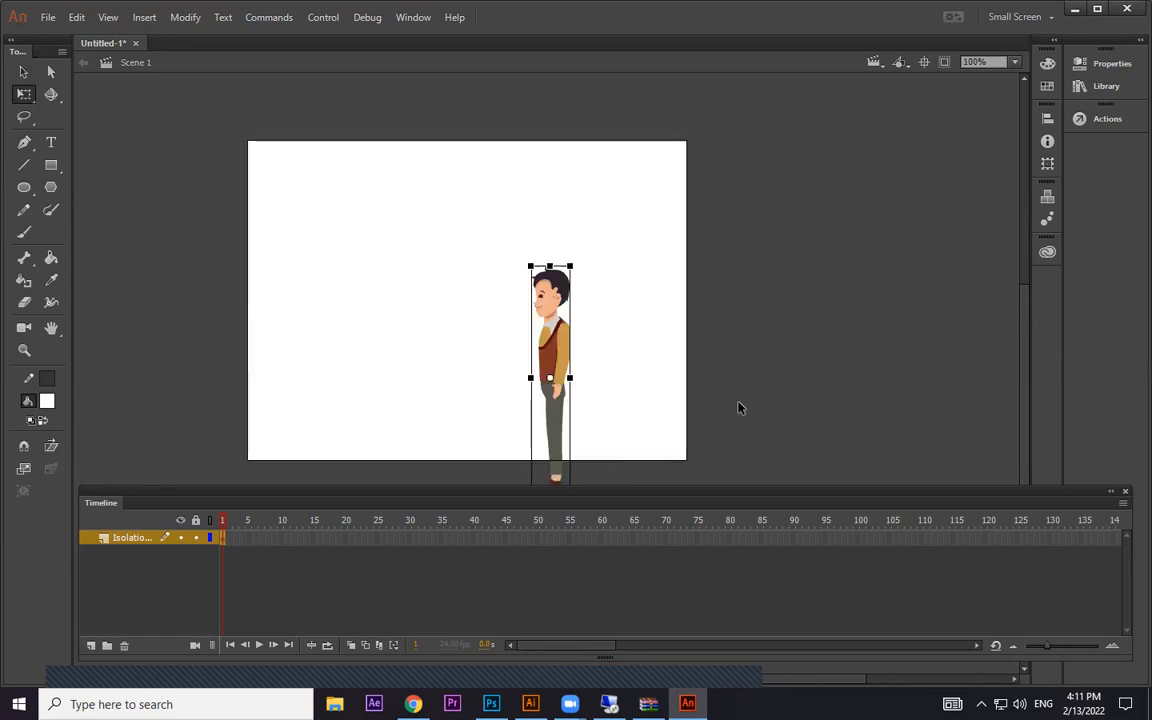
key(ctrl+equal)
drag(547, 331, 668, 301)
click(756, 311)
- Open the character group for editing so its body parts can be selected separately
double_click(643, 308)
click(697, 306)
key(ctrl+z)
click(613, 159)
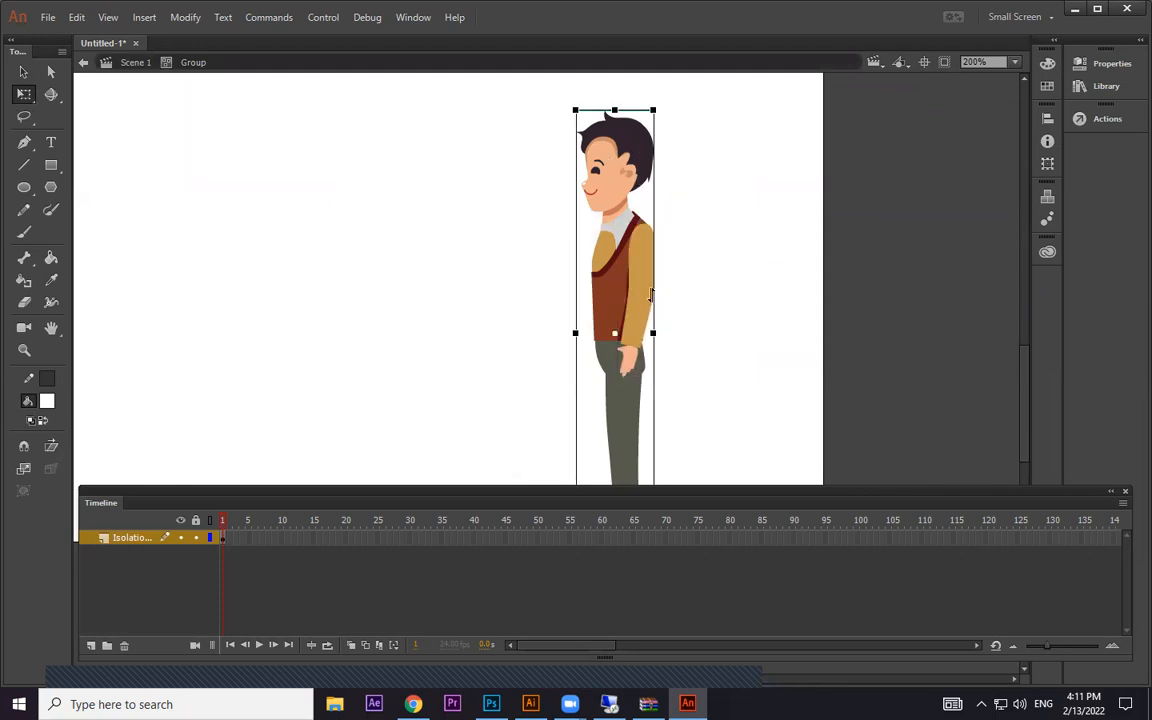
click(645, 296)
click(186, 121)
double_click(721, 244)
- Try moving the character's arm away from the torso and undo the move
drag(609, 254, 623, 283)
double_click(604, 280)
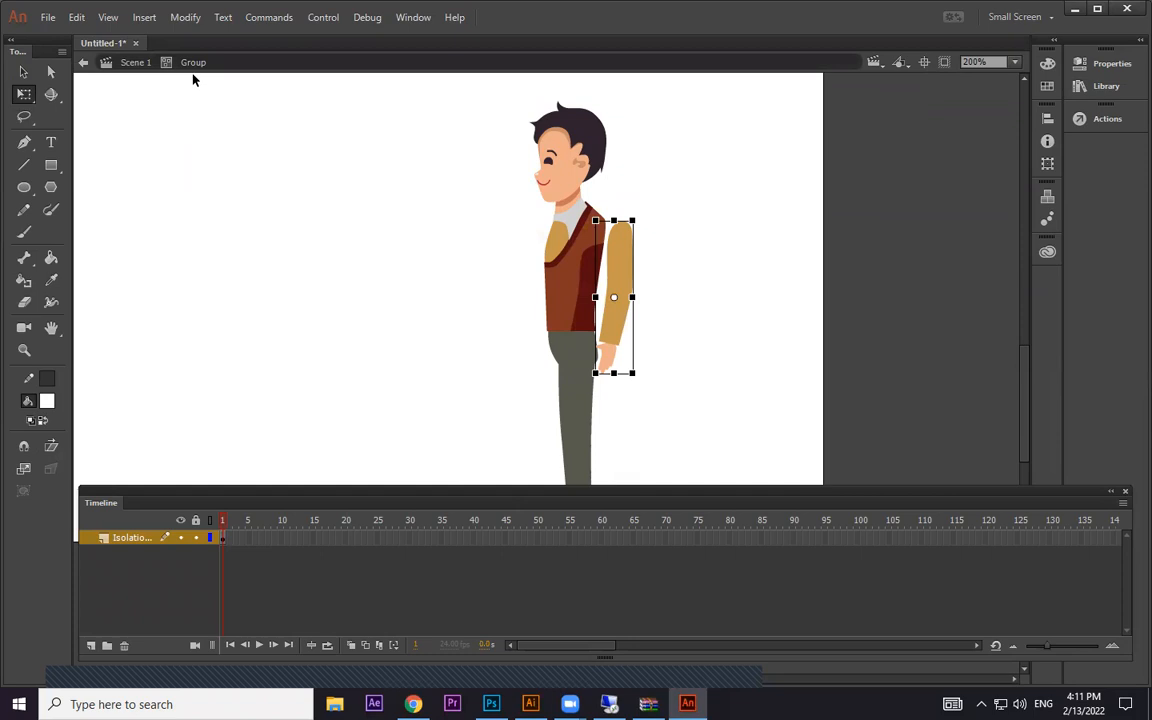
key(ctrl+z)
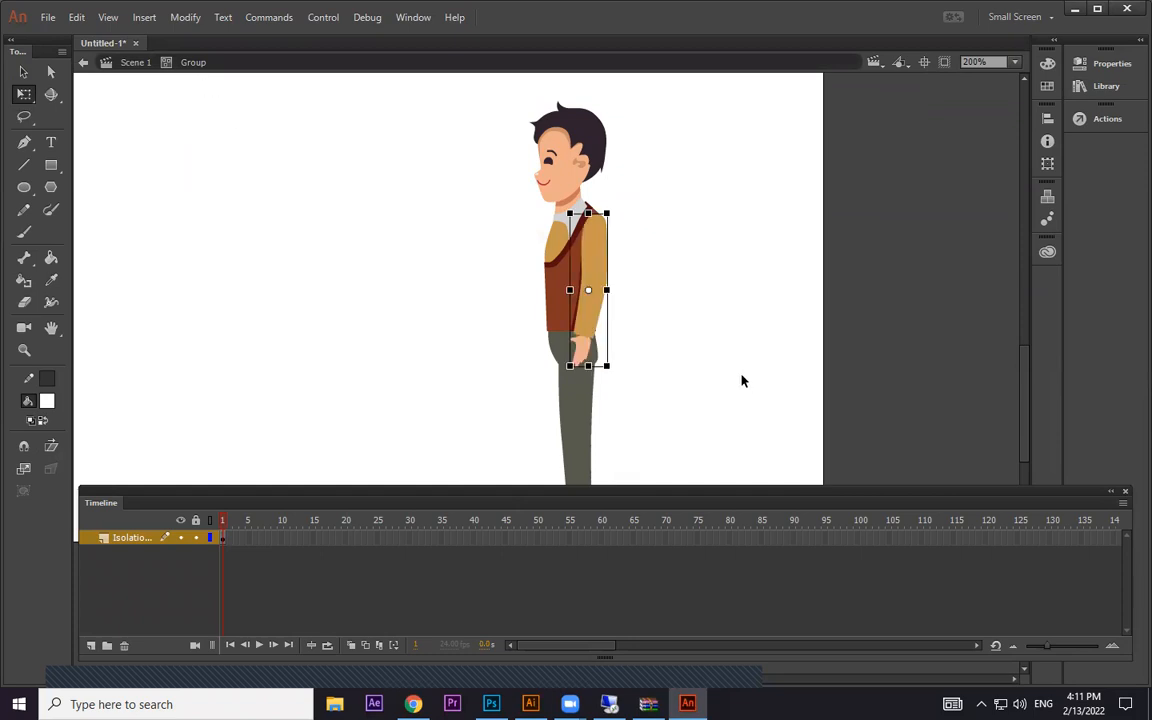
- Try setting the arm's pivot point at the shoulder and rotating the arm forward, and undo both
key(ctrl+minus)
key(ctrl+equal)
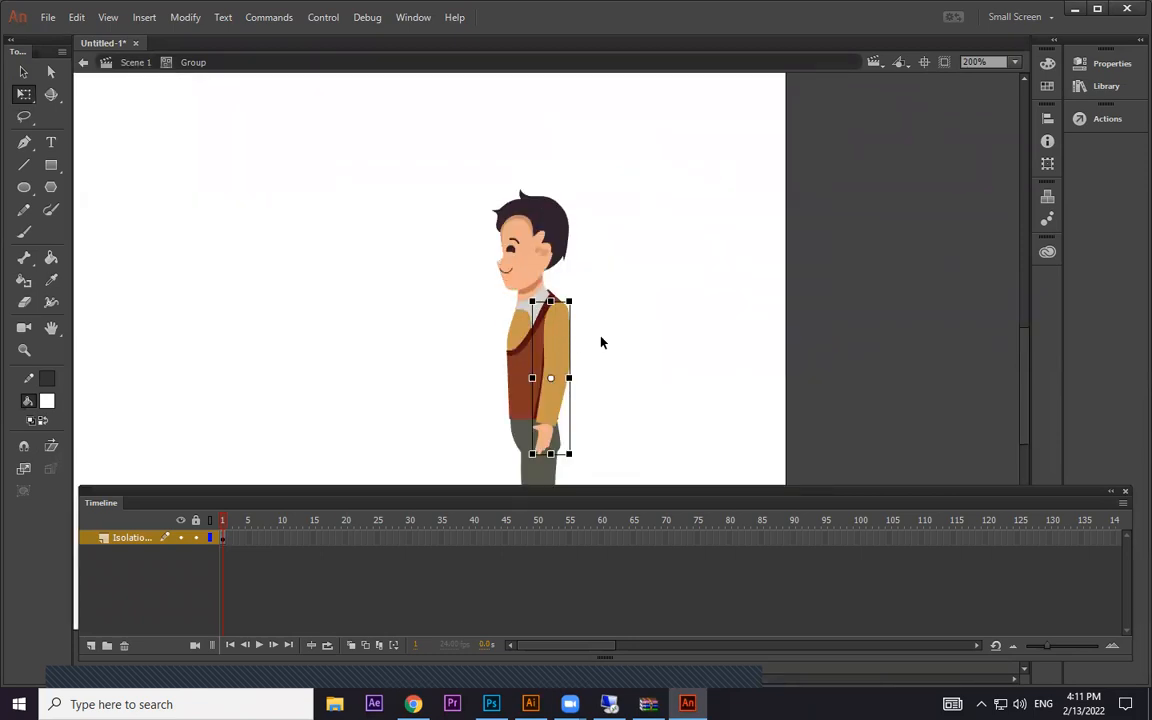
drag(550, 378, 551, 304)
drag(581, 463, 512, 464)
key(ctrl+z)
key(ctrl+z)
- Select all of the character's parts and move the figure slightly up and right on the stage
click(676, 391)
drag(616, 360, 632, 334)
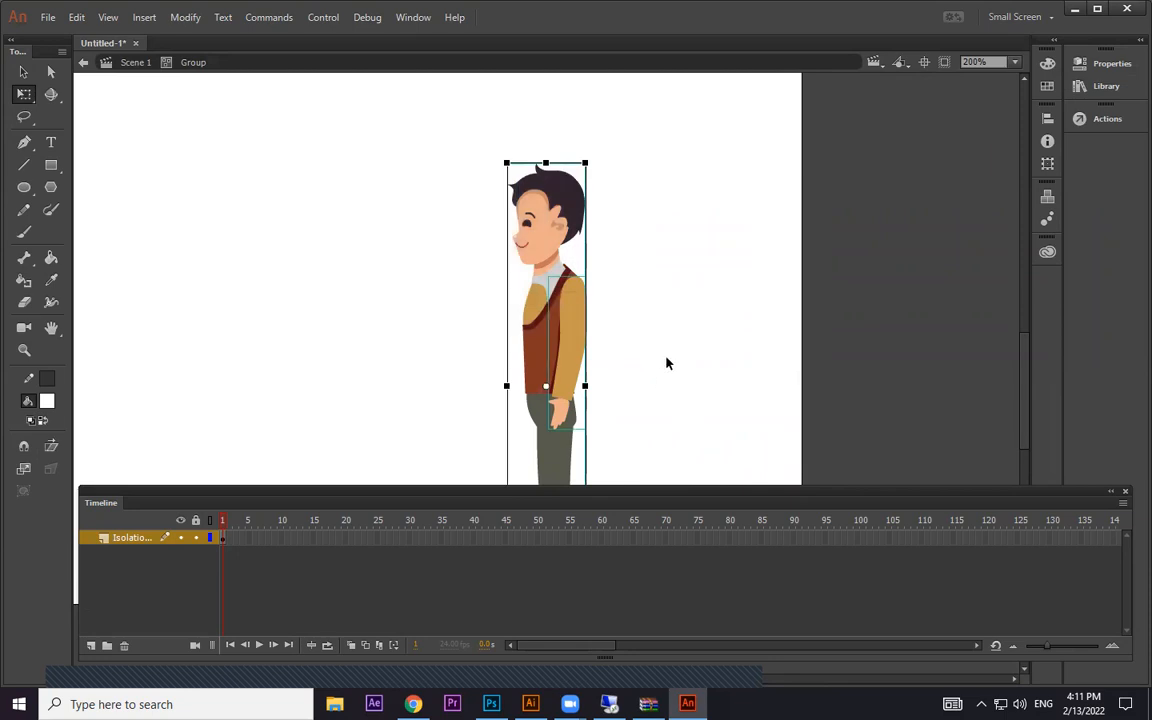
click(429, 193)
drag(417, 167, 676, 365)
key(ctrl+1)
drag(599, 249, 430, 420)
drag(586, 312, 595, 283)
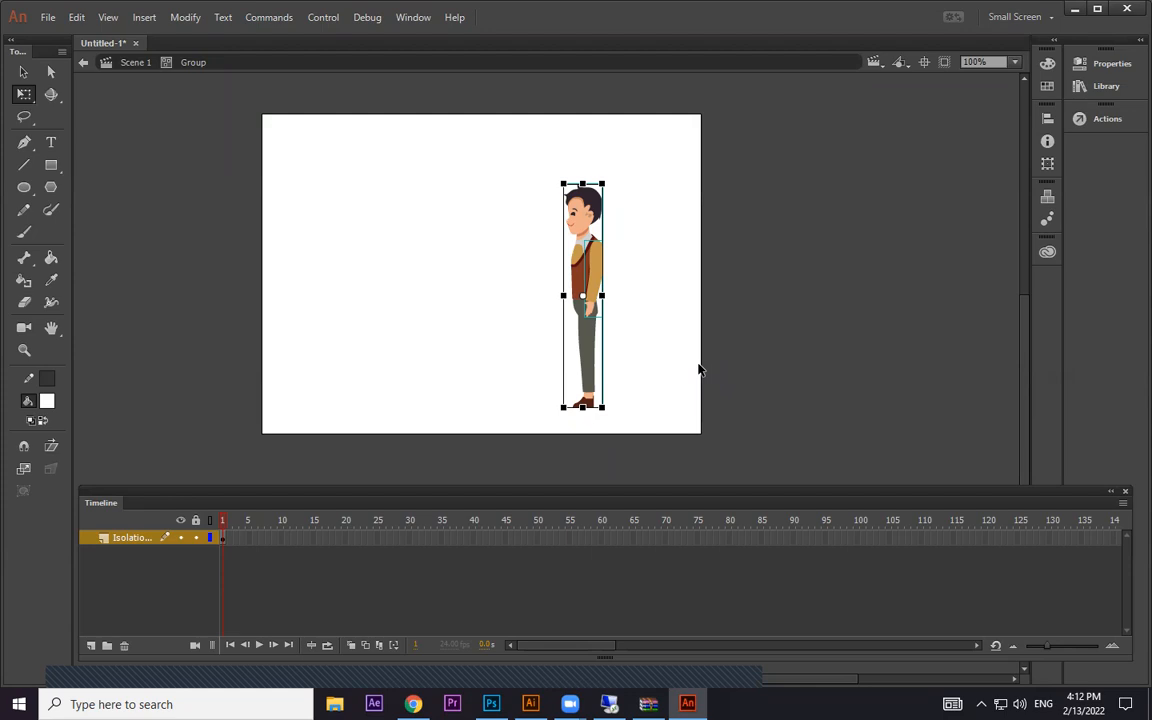
- Examine the character and its placement on the stage at several zoom levels
key(ctrl+=)
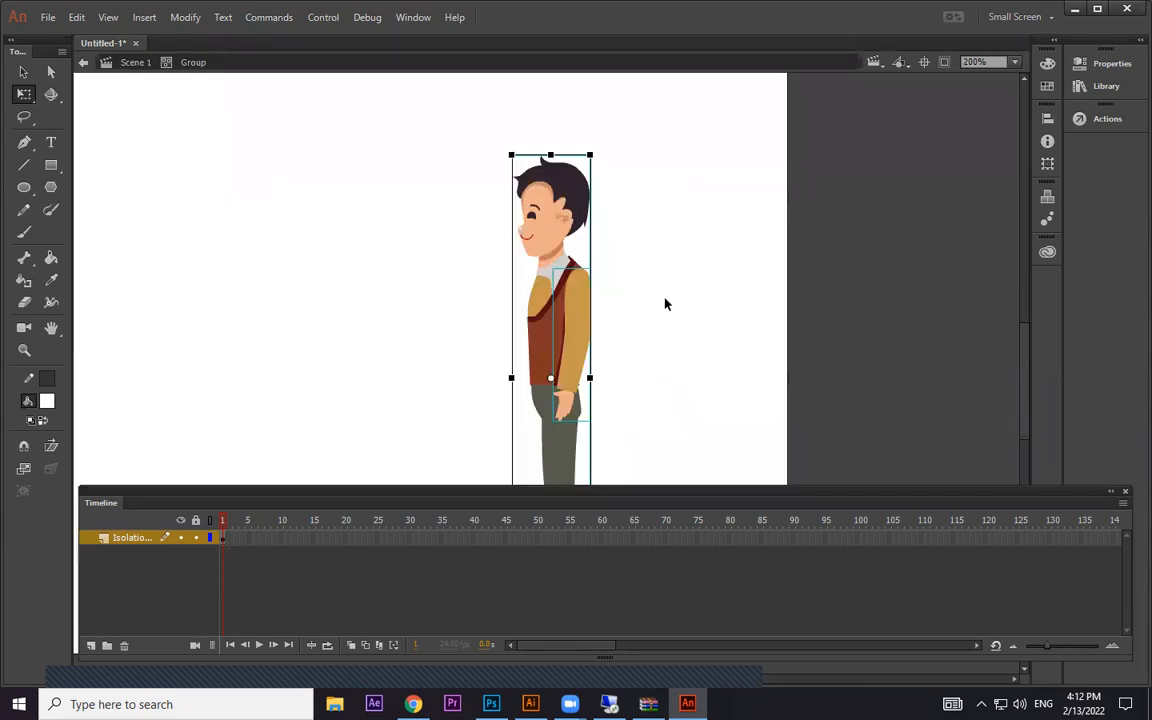
key(ctrl+=)
drag(715, 211, 722, 434)
key(ctrl+minus)
key(ctrl+minus)
key(ctrl+minus)
drag(682, 372, 682, 291)
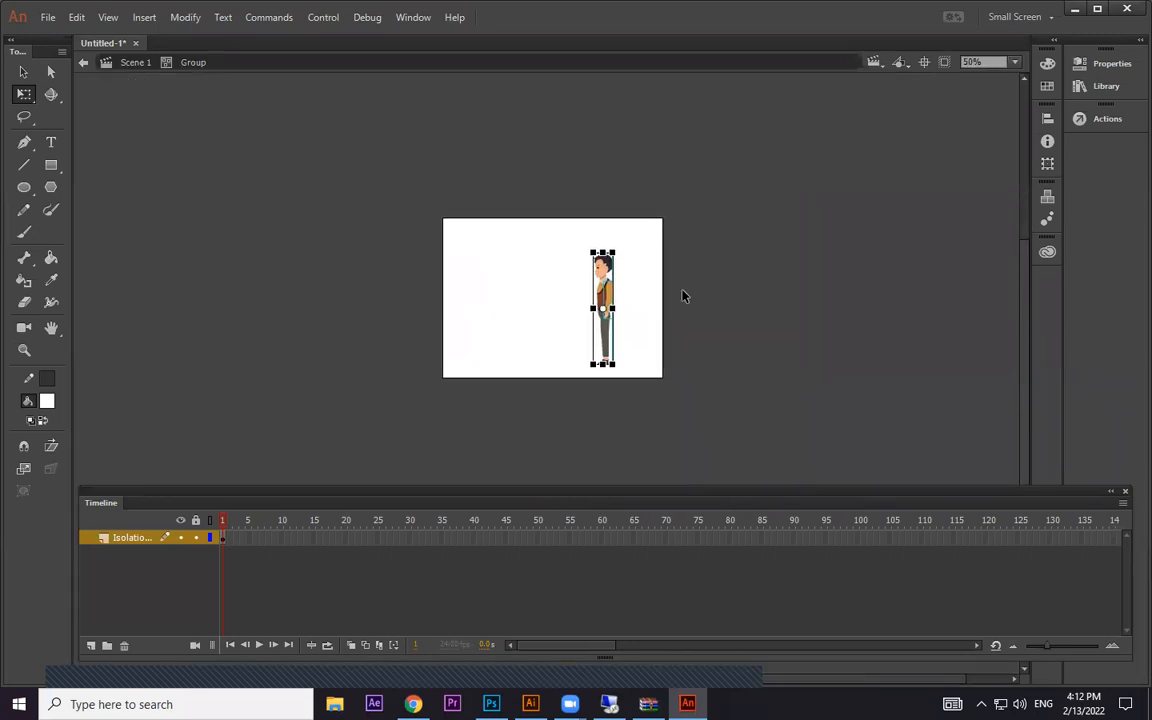
key(ctrl+=)
key(ctrl+=)
key(ctrl+minus)
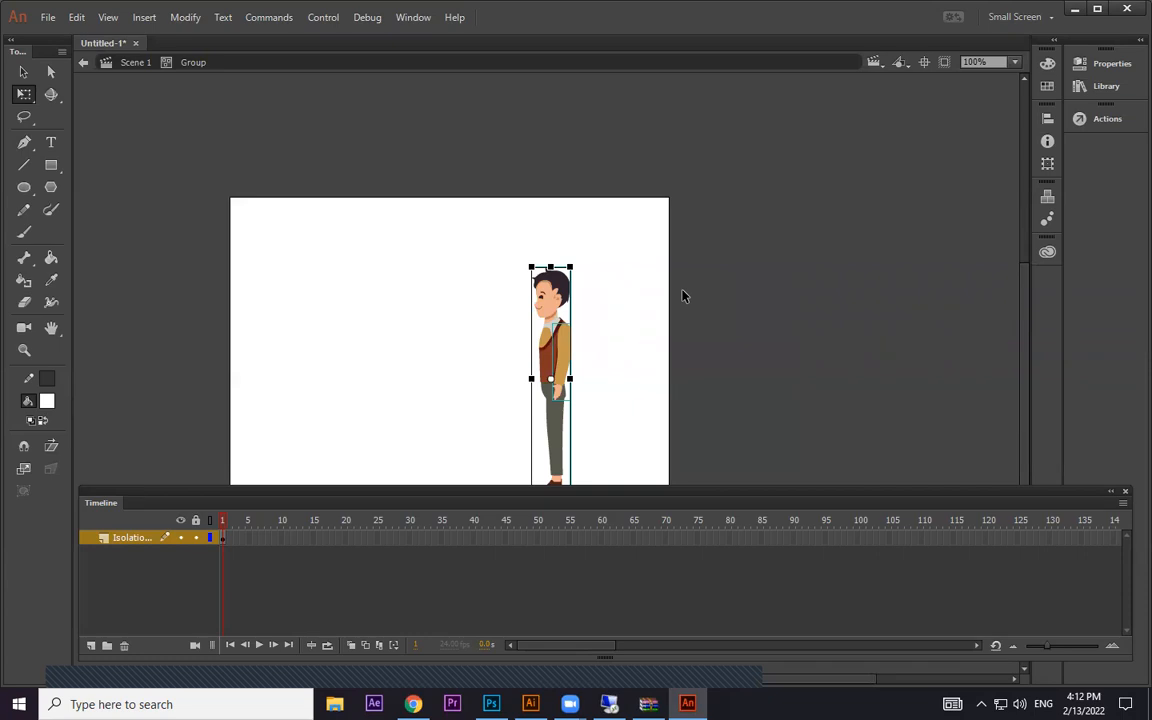
- Select the whole character and move it closer to the stage's right edge
key(space)
drag(632, 347, 655, 304)
click(386, 390)
drag(622, 190, 485, 434)
drag(580, 330, 633, 327)
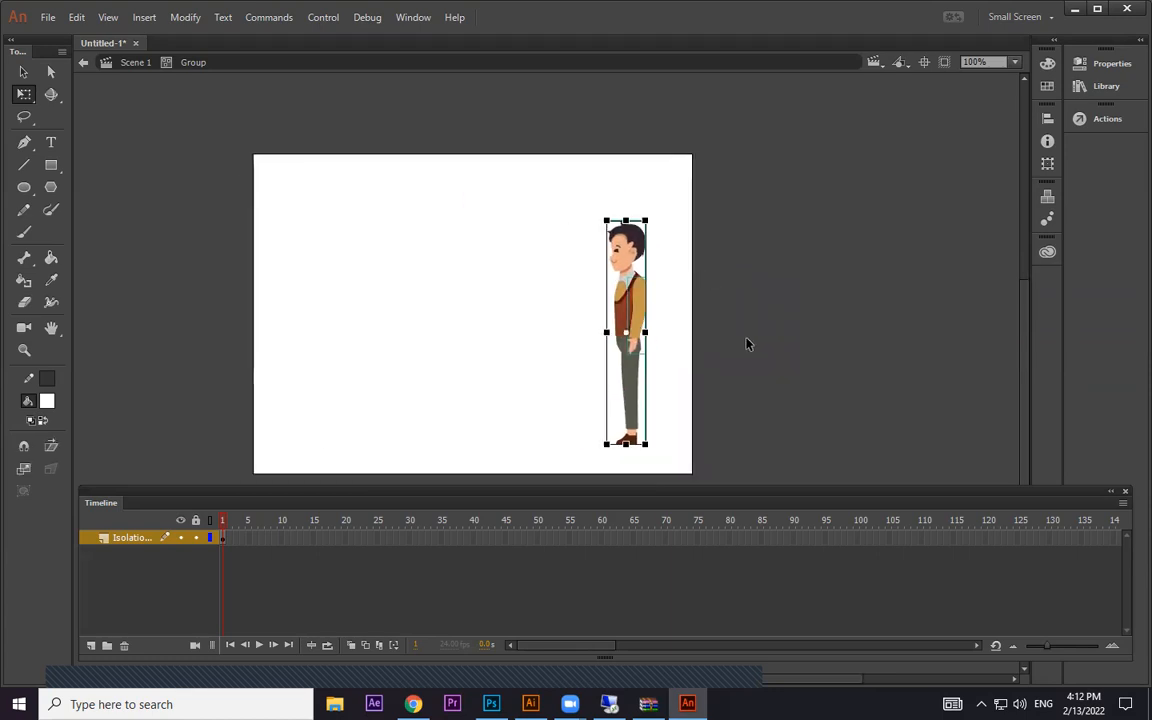
- Add a new layer, try drawing a rectangle over the lower part of the stage, and undo the rectangle
click(91, 645)
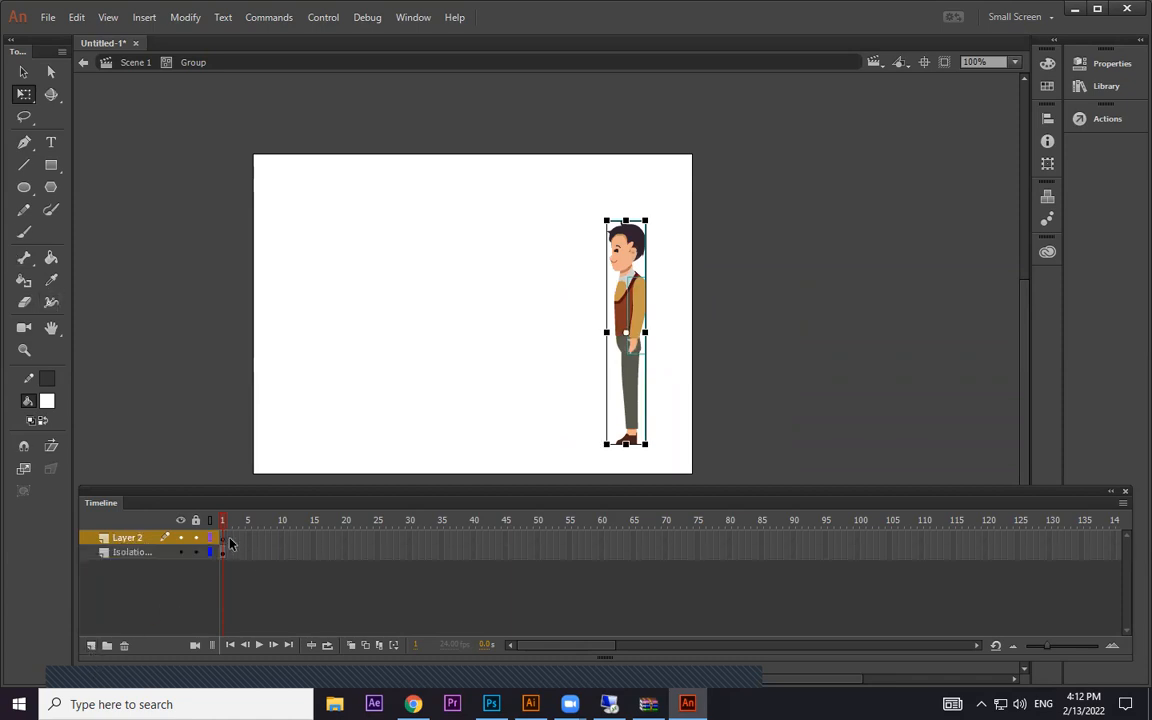
click(51, 165)
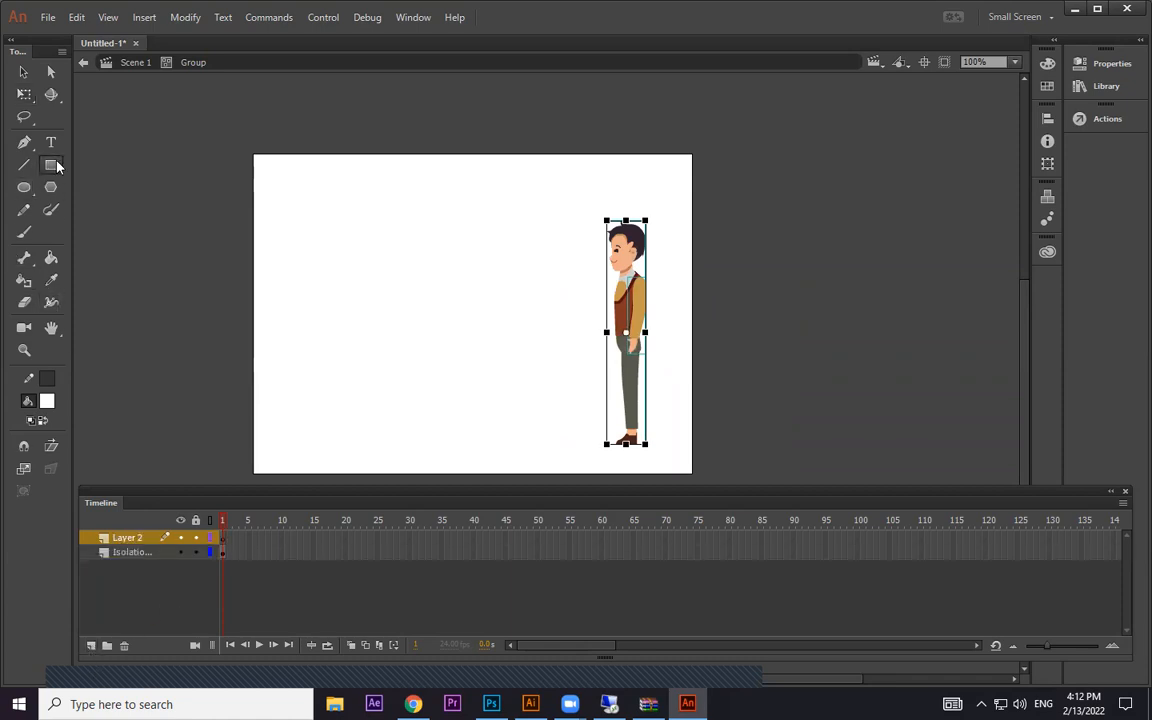
drag(270, 311, 689, 482)
key(ctrl+z)
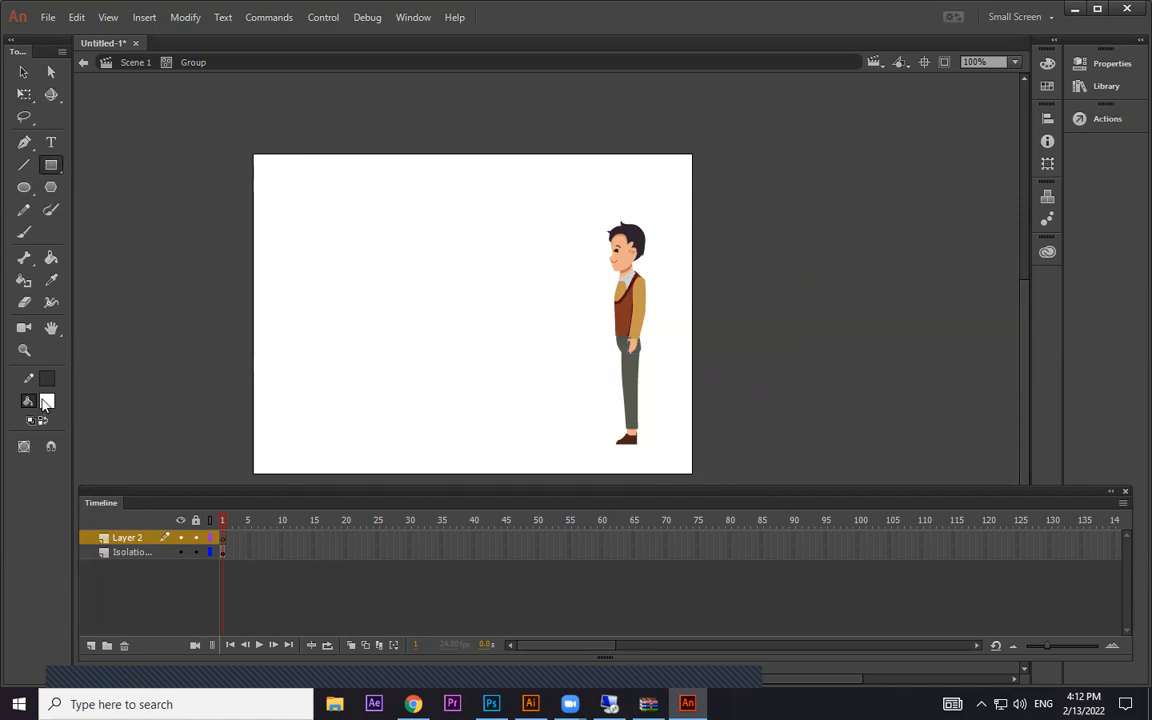
- Try a dark gray rectangle across the lower half of the stage with its layer placed beneath the character, and undo both
click(46, 400)
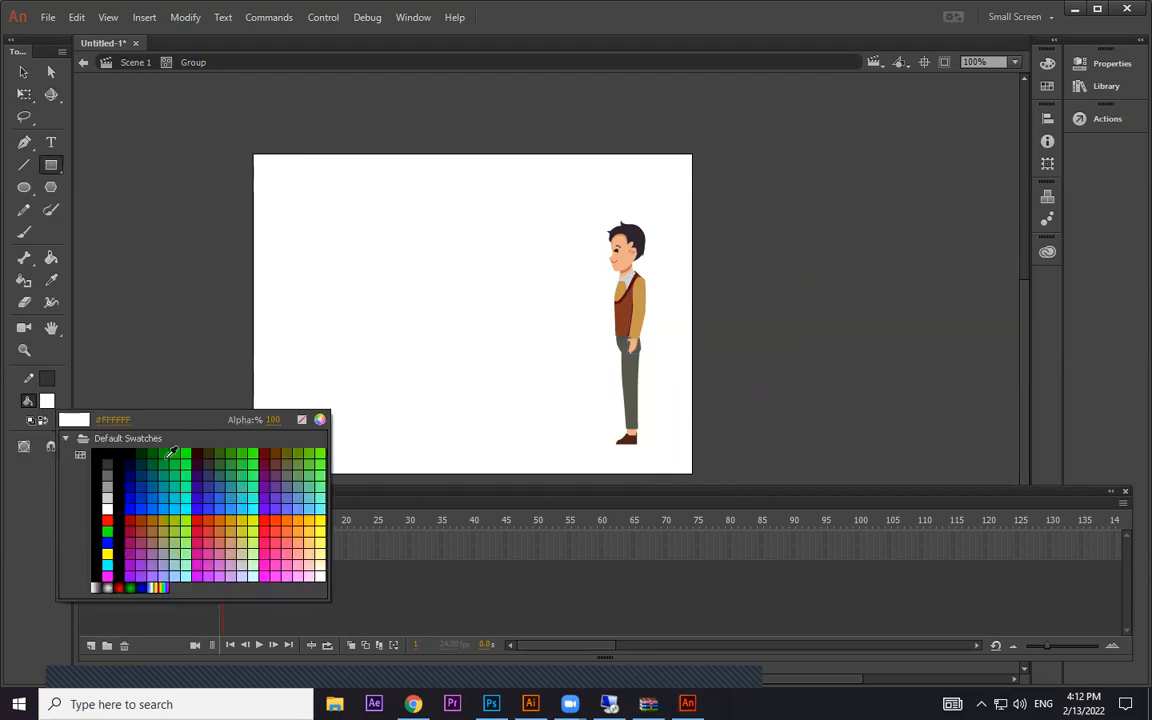
click(108, 463)
drag(253, 297, 694, 474)
drag(127, 538, 135, 559)
key(ctrl+z)
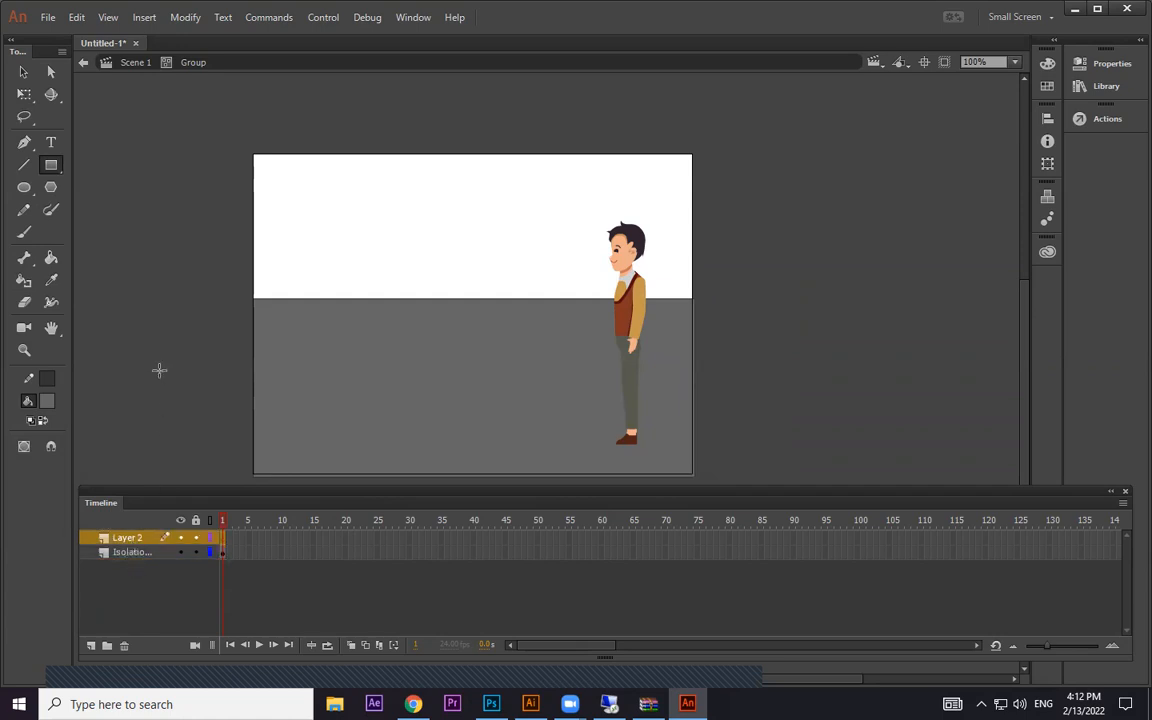
key(ctrl+z)
- Delete Layer 2 from the timeline and exit the character group to Scene 1
click(24, 72)
right_click(133, 538)
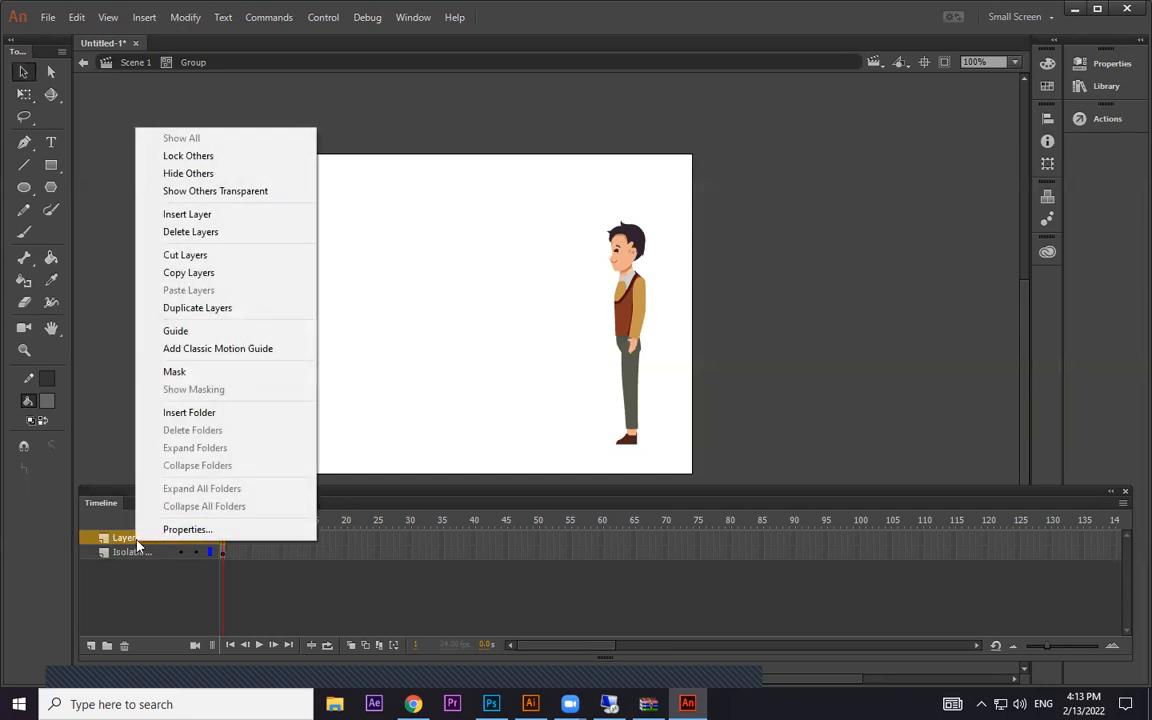
click(190, 232)
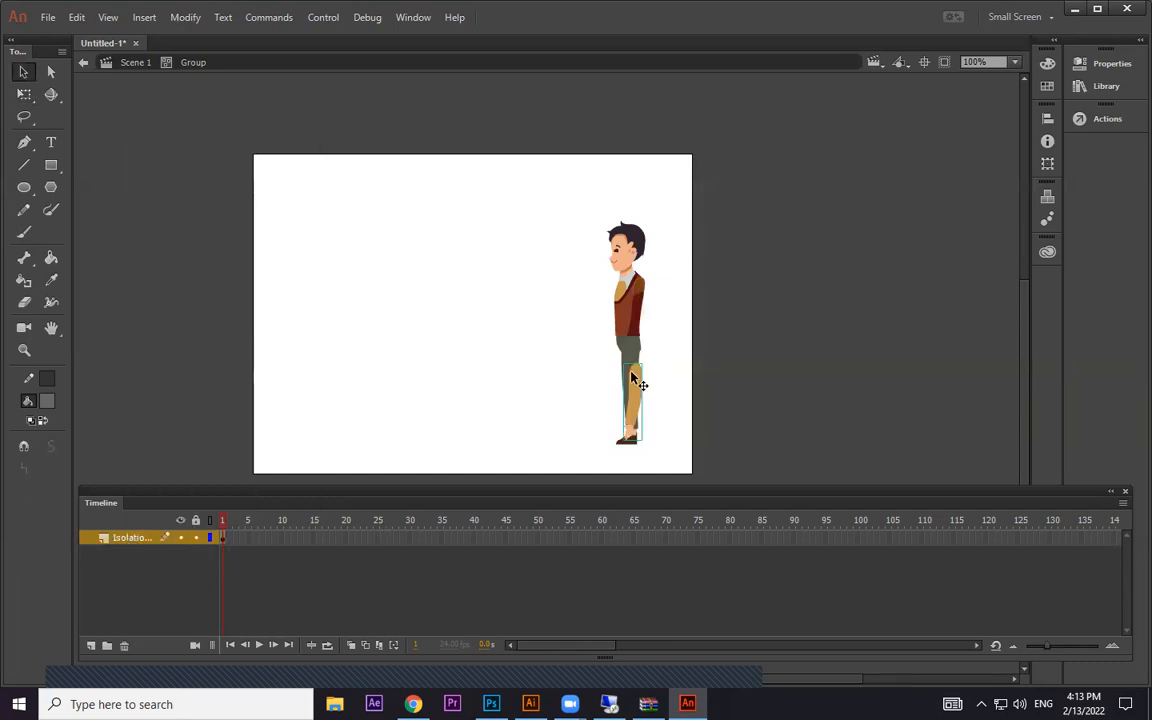
double_click(343, 171)
click(293, 170)
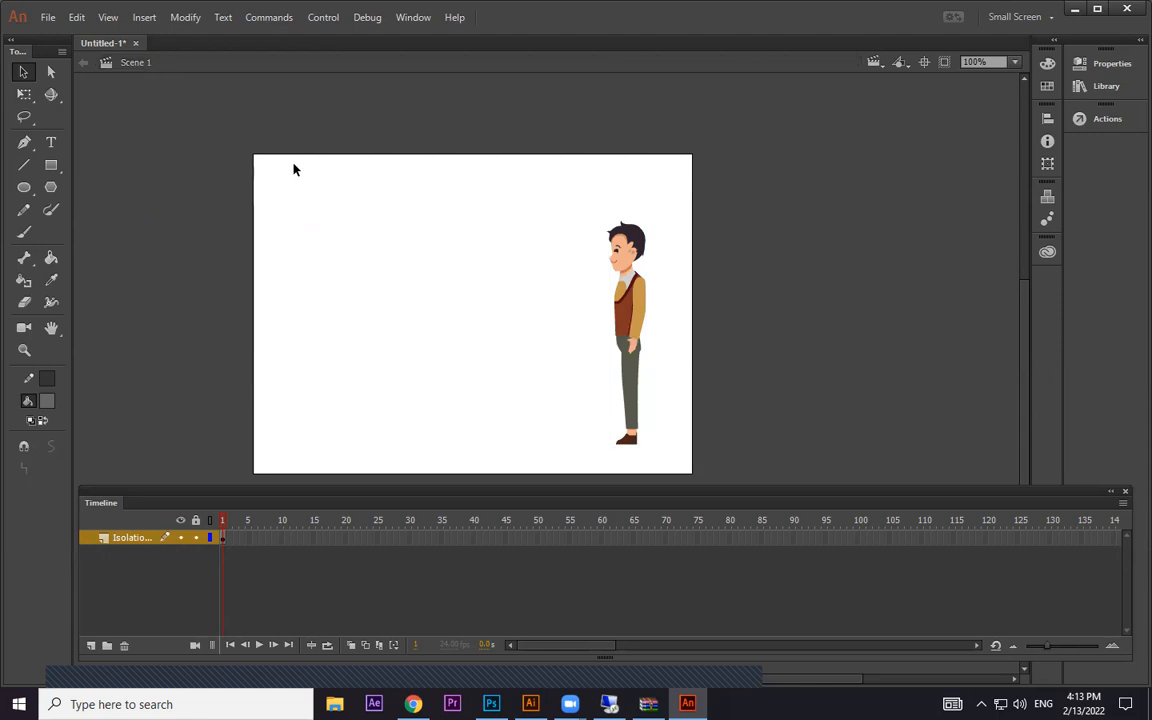
- Add a new layer above the character and draw a dark gray rectangle covering the lower half of the stage
click(91, 645)
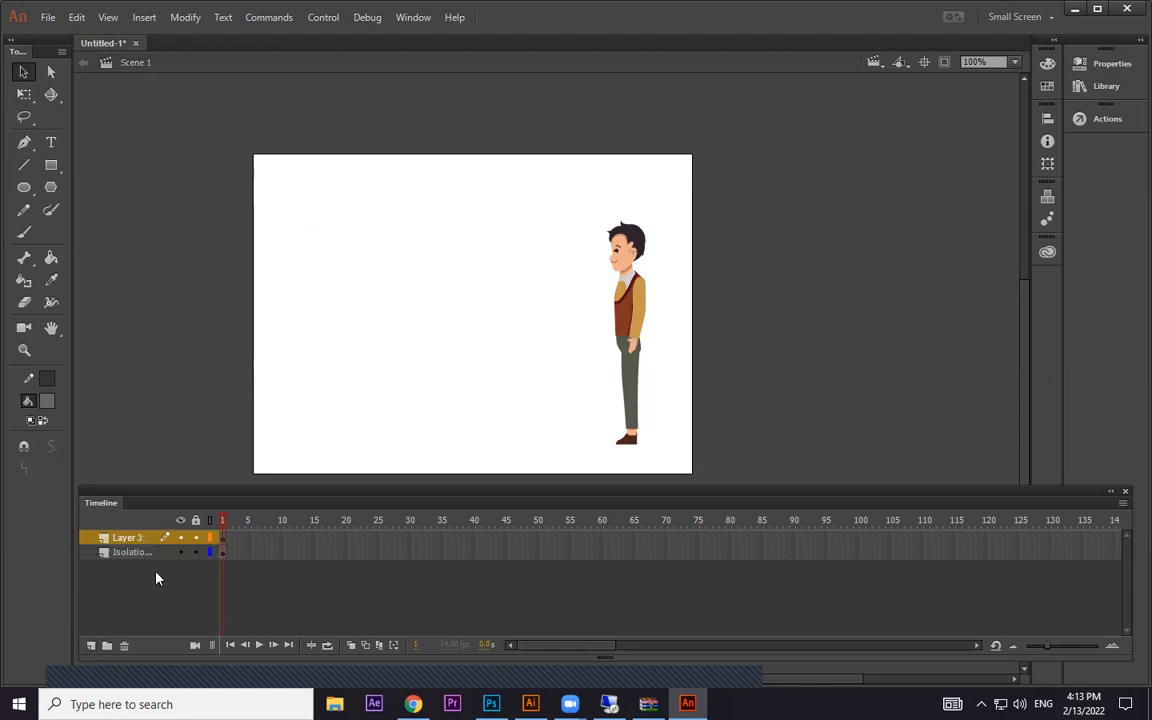
click(24, 187)
drag(541, 291, 754, 420)
key(ctrl+z)
click(51, 166)
mouse_move(252, 307)
mouse_down()
mouse_move(600, 466)
mouse_move(695, 472)
mouse_up()
click(23, 72)
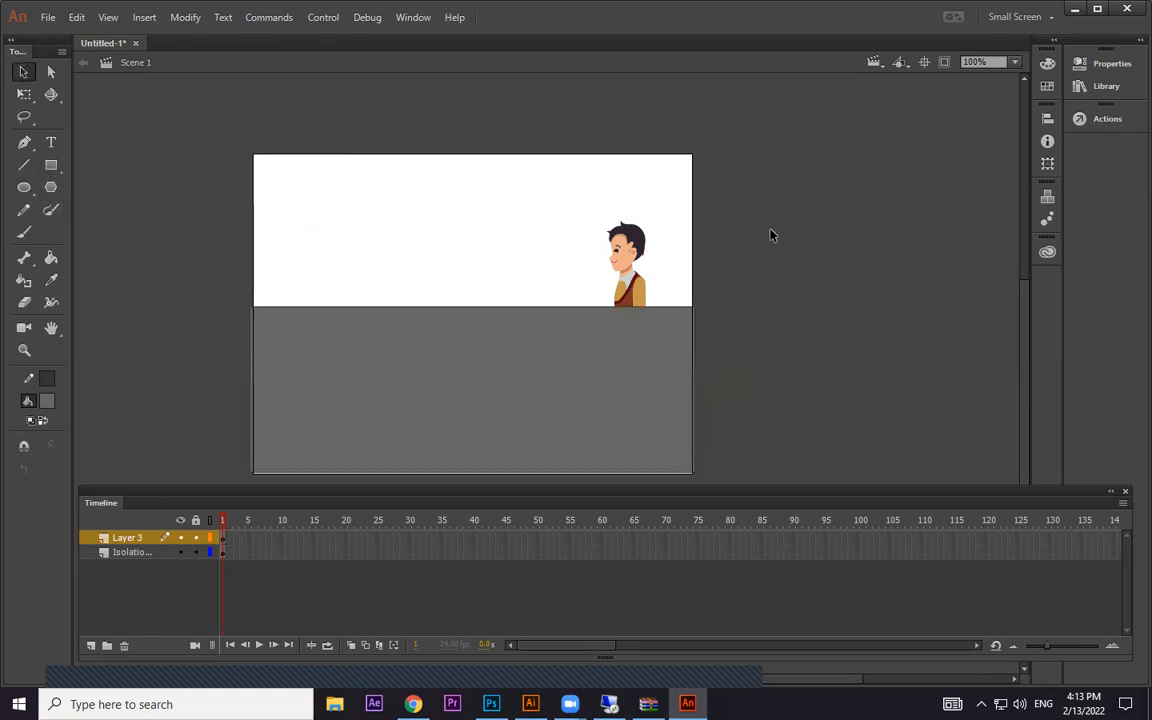
- Try moving the gray rectangle up over the character's upper body and undo the move
drag(725, 237, 527, 275)
mouse_move(650, 301)
mouse_down()
mouse_move(645, 272)
mouse_move(648, 300)
mouse_up()
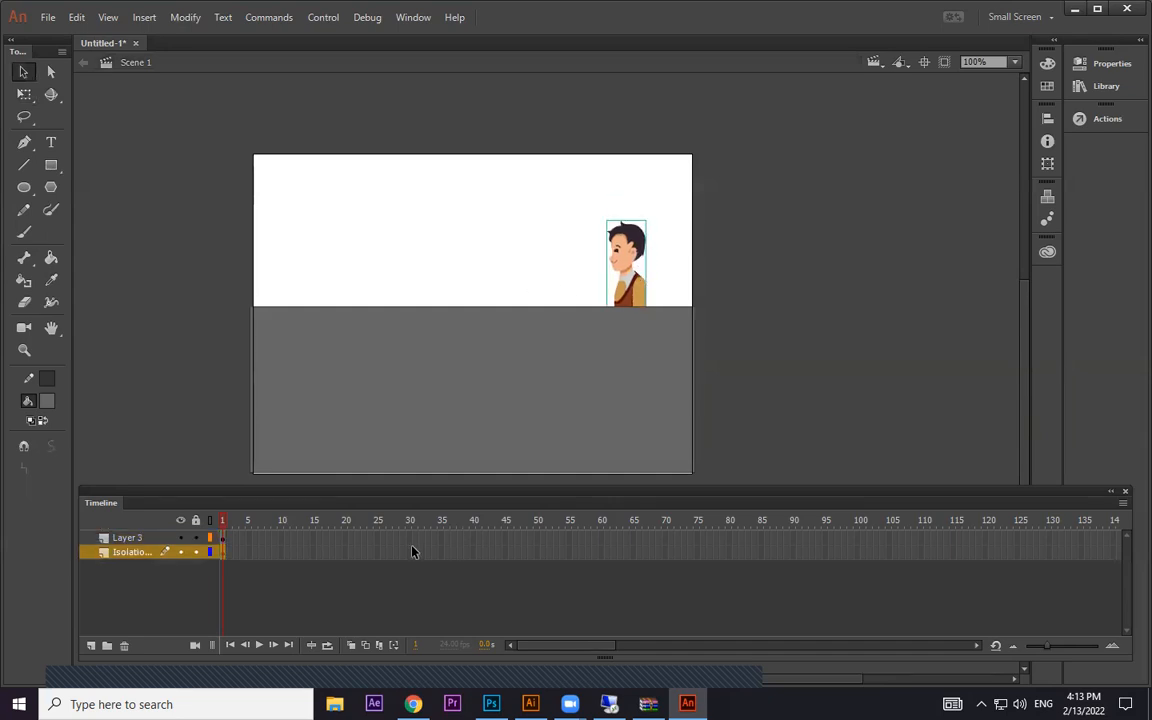
drag(620, 375, 623, 280)
key(ctrl+z)
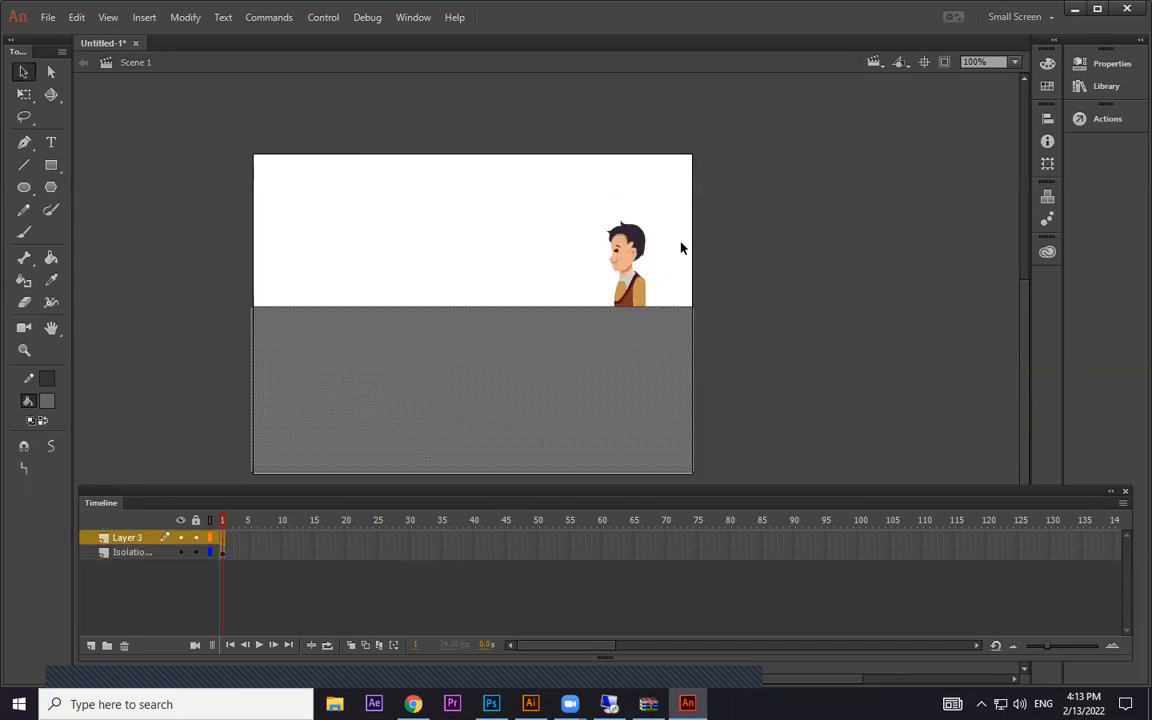
- Create a classic tween for the character starting at frame 1 and insert a keyframe at frame 7
click(640, 295)
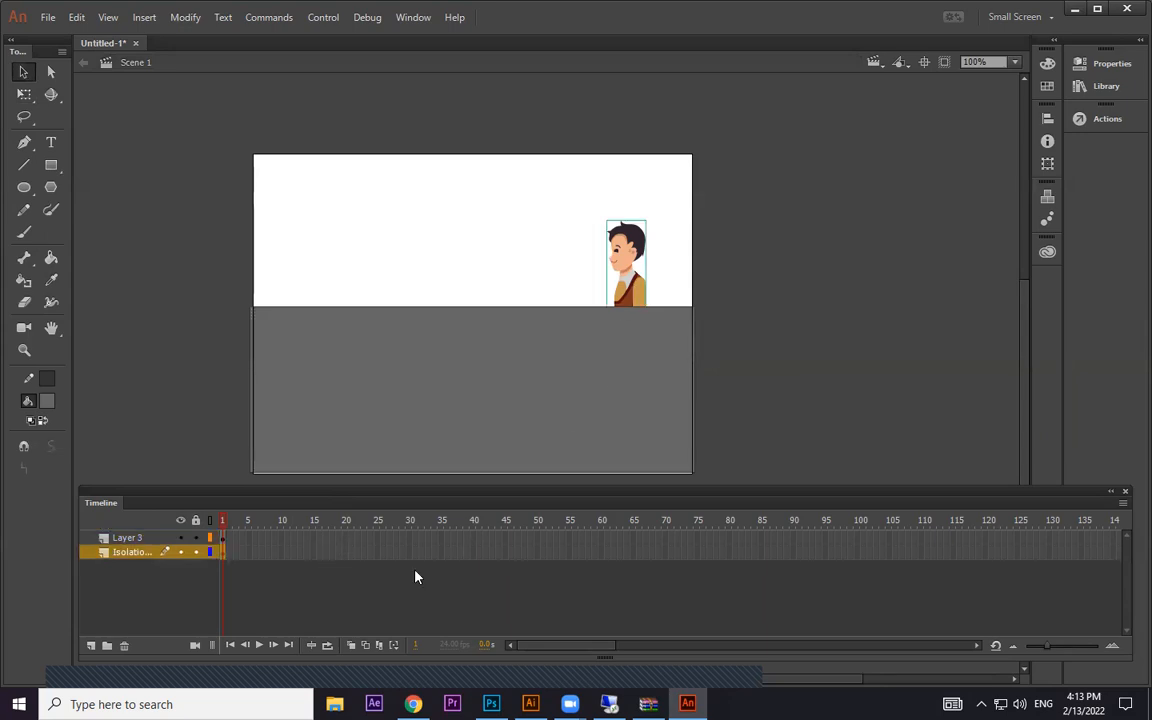
key(ctrl+=)
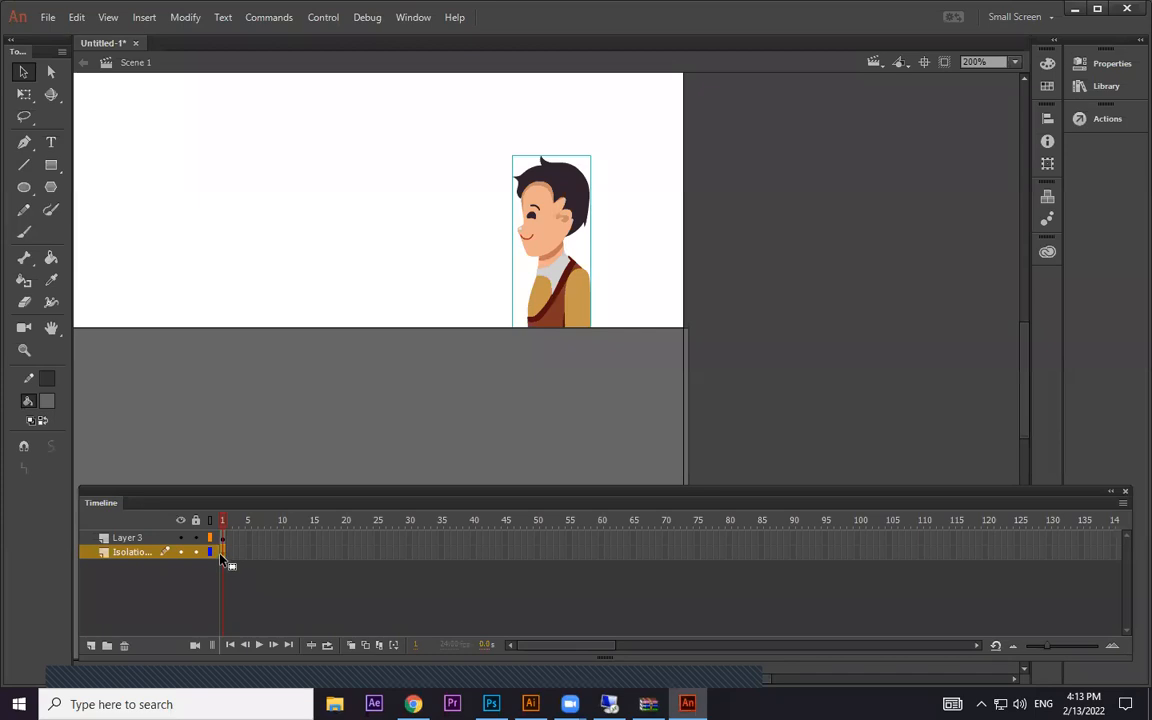
right_click(222, 560)
click(308, 140)
right_click(222, 556)
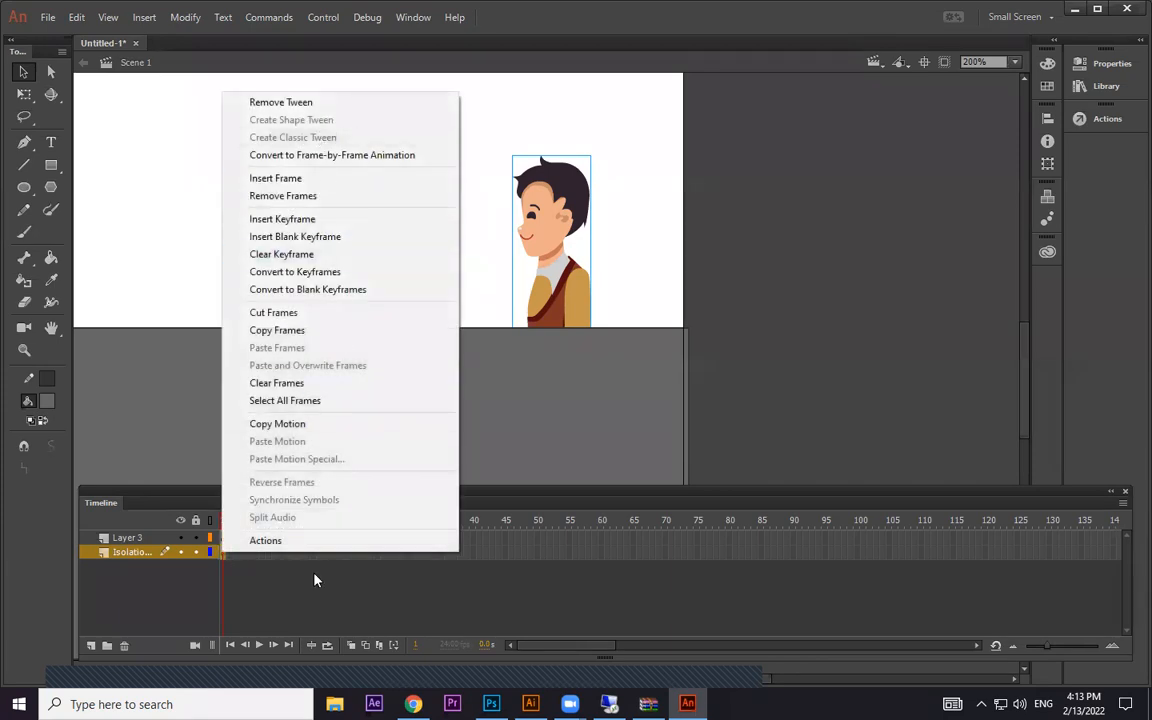
click(262, 558)
click(257, 558)
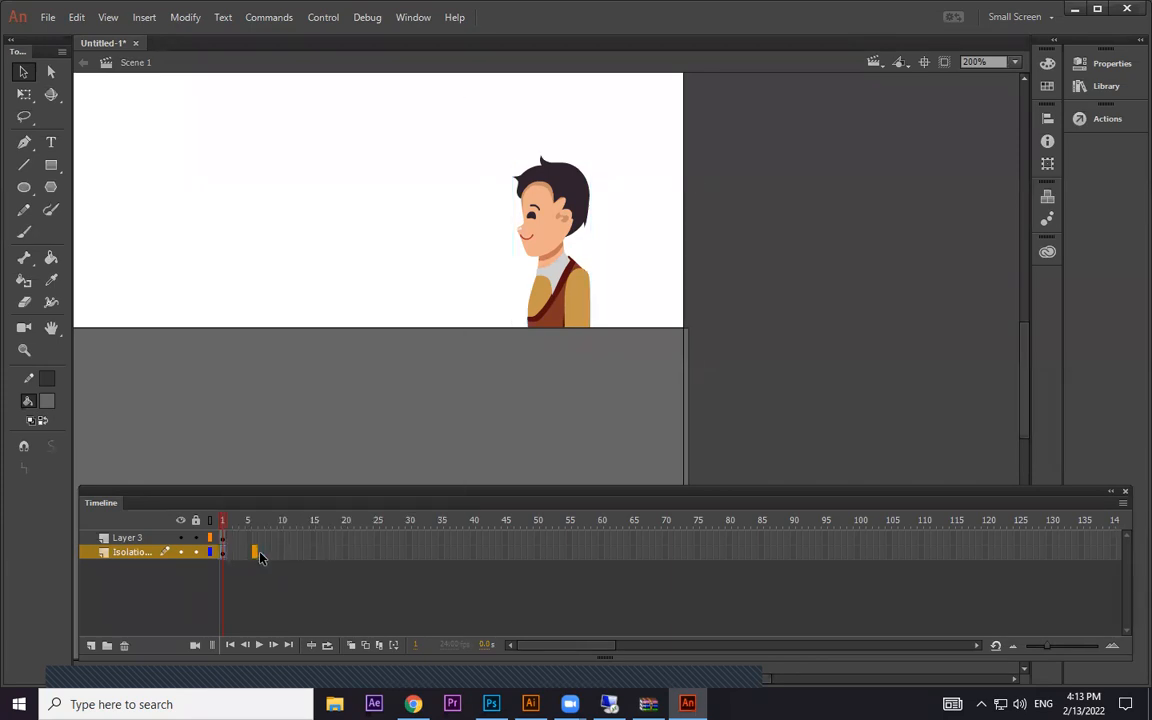
key(F6)
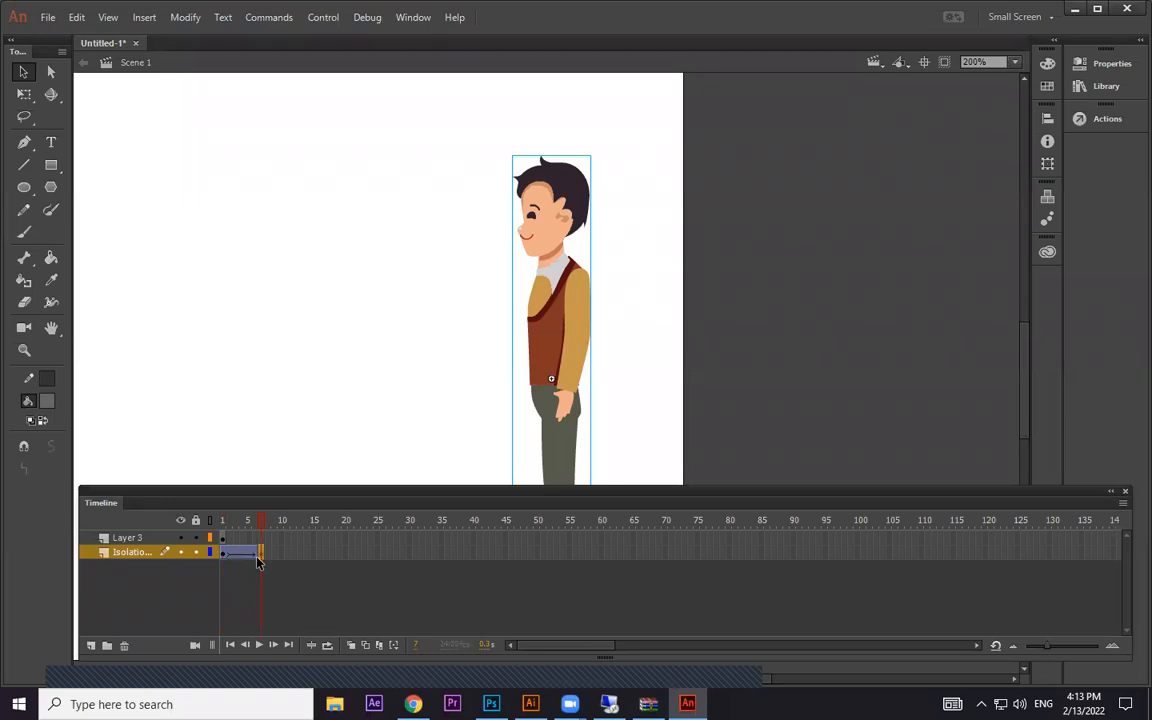
- Extend the gray rectangle's layer to frame 109 and check the character's first frames
click(914, 541)
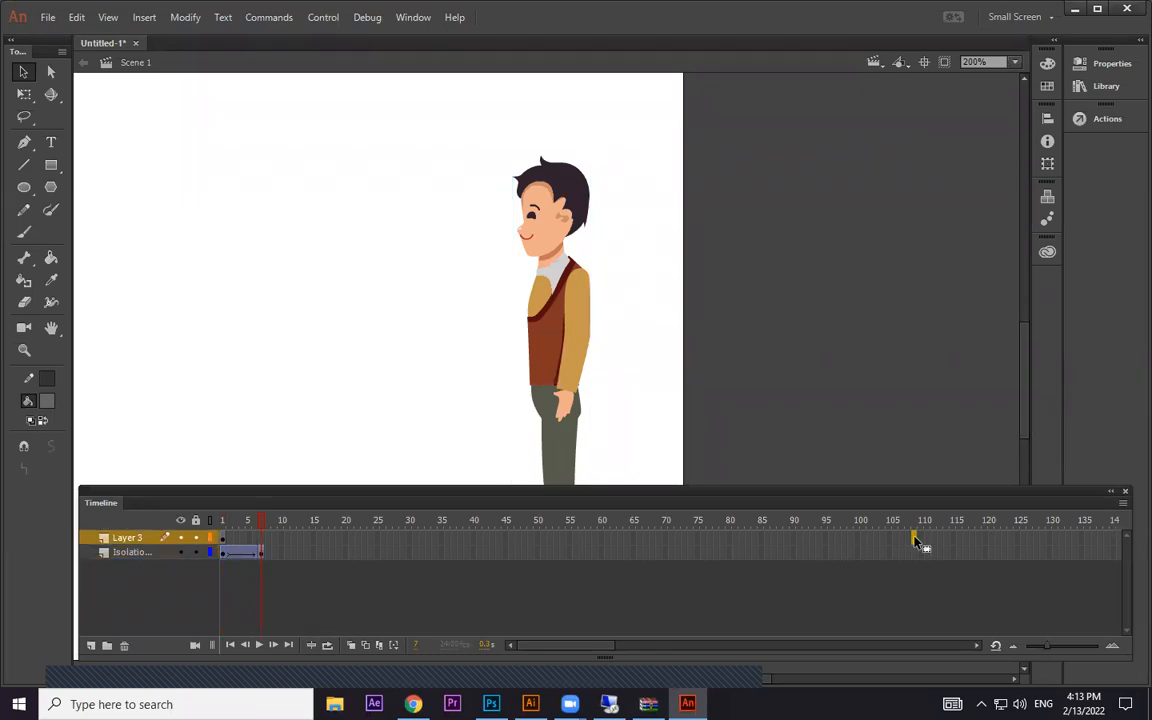
click(298, 523)
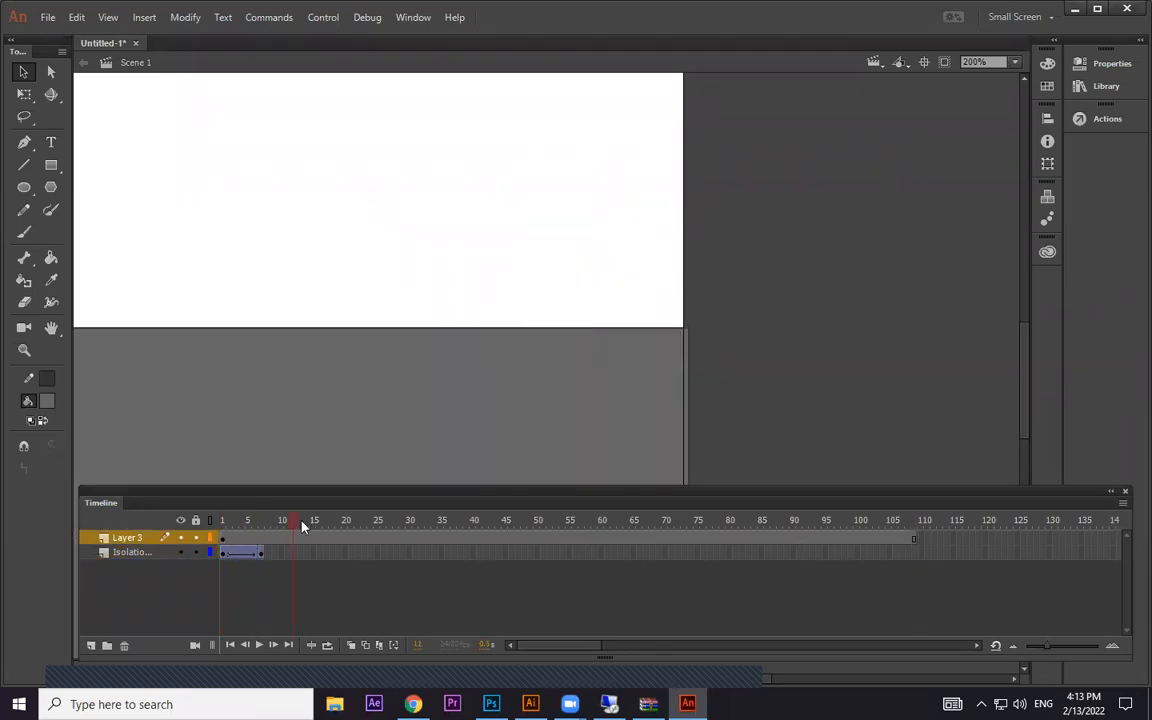
click(253, 524)
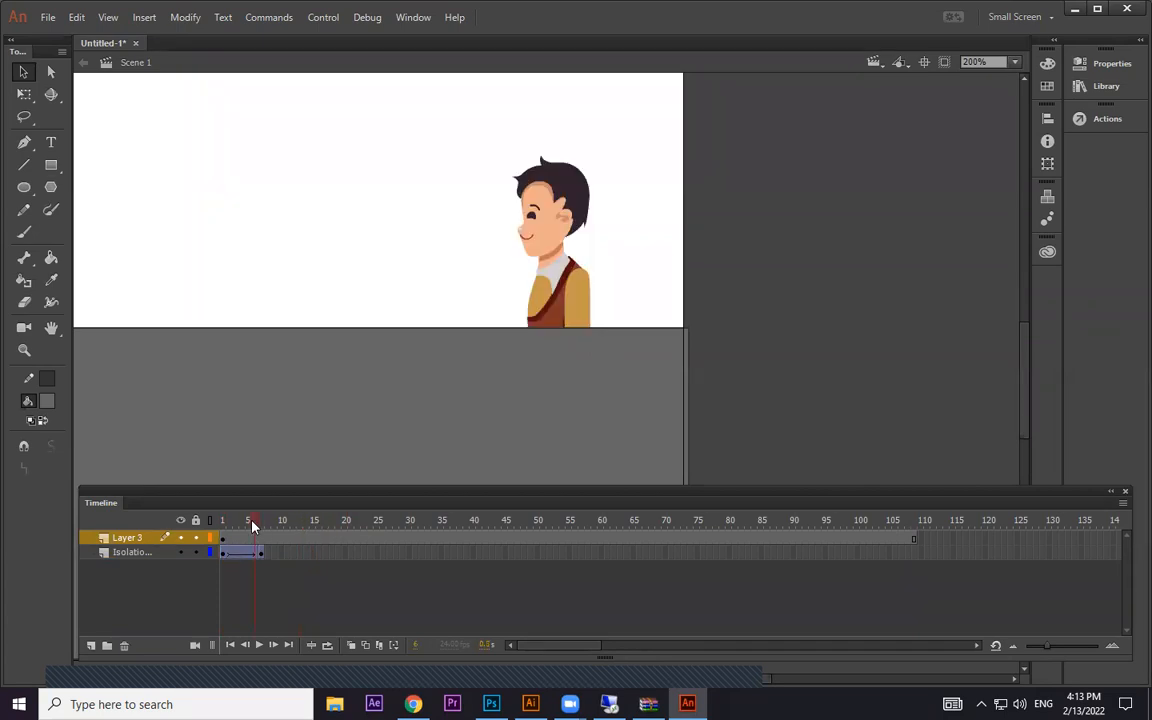
click(246, 525)
- Lower the character and move it slightly left at frame 4, then shift it further left at frame 7
click(243, 553)
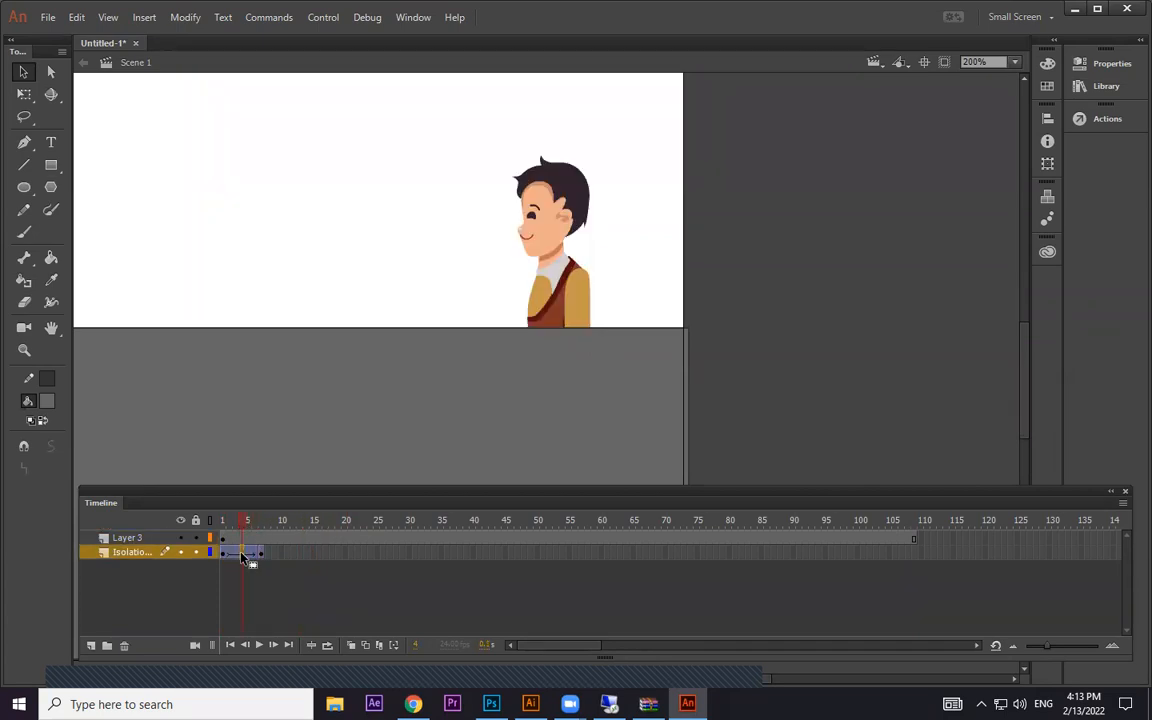
drag(562, 282, 556, 296)
drag(238, 528, 259, 523)
drag(564, 291, 549, 287)
drag(231, 526, 276, 521)
- Add character keyframes at frames 8, 11 and 14, dipping it at 11 and advancing it left by 14, and play the result
click(268, 554)
drag(268, 555, 307, 556)
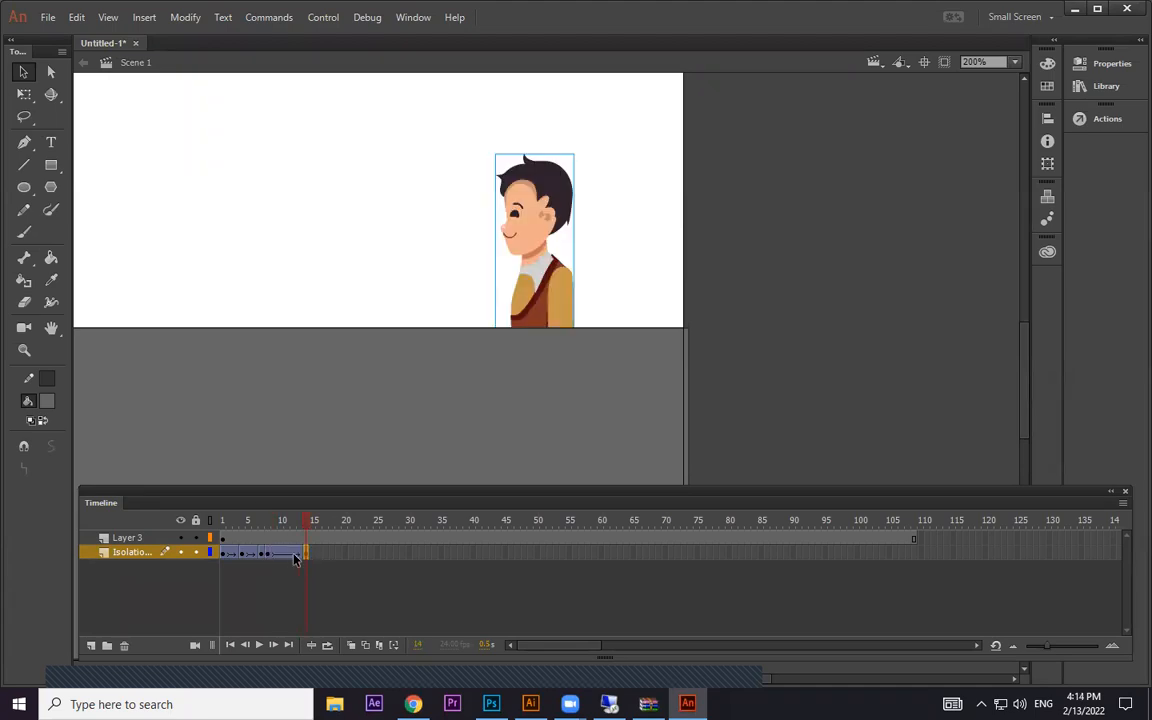
click(284, 554)
click(556, 288)
drag(547, 274, 536, 285)
click(307, 556)
click(215, 538)
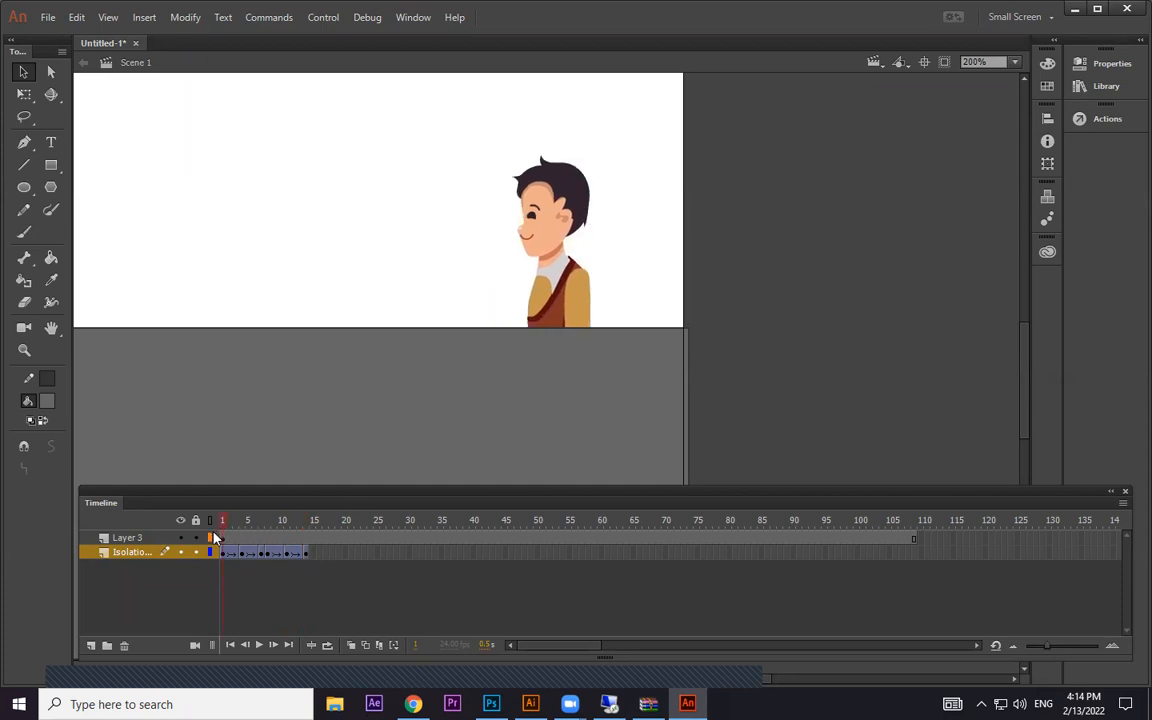
key(Return)
- Add character keyframes at frames 15, 18 and 22, and move the character further left at frame 22
click(314, 555)
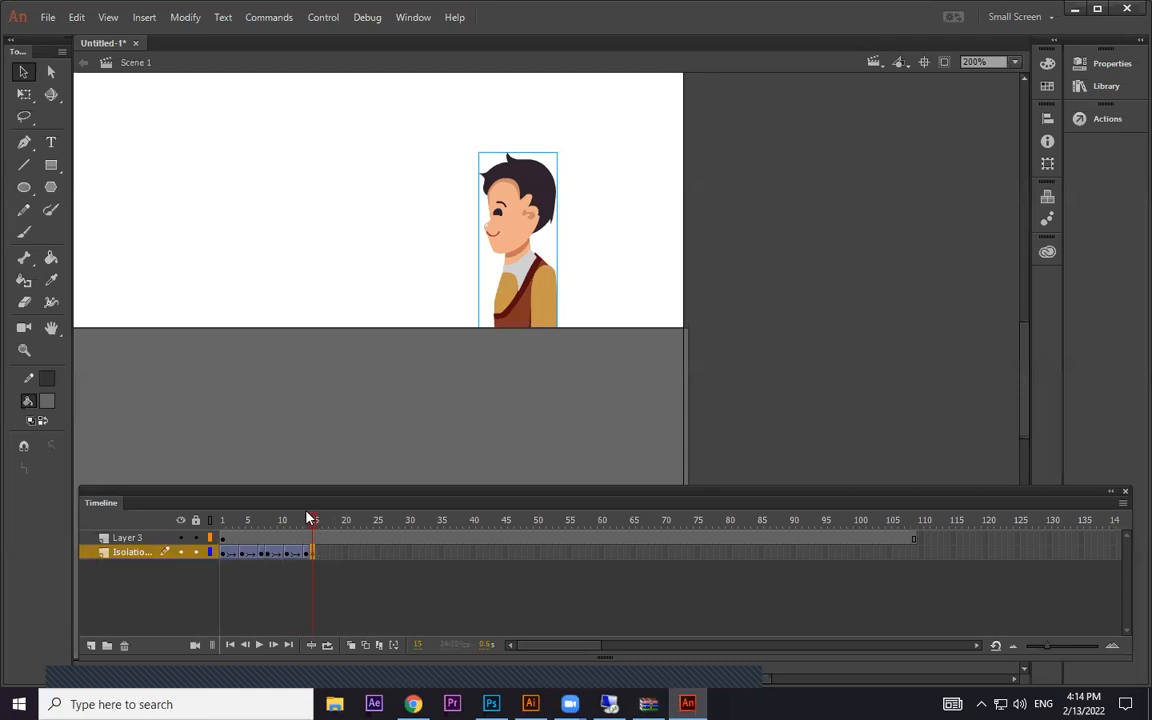
click(319, 519)
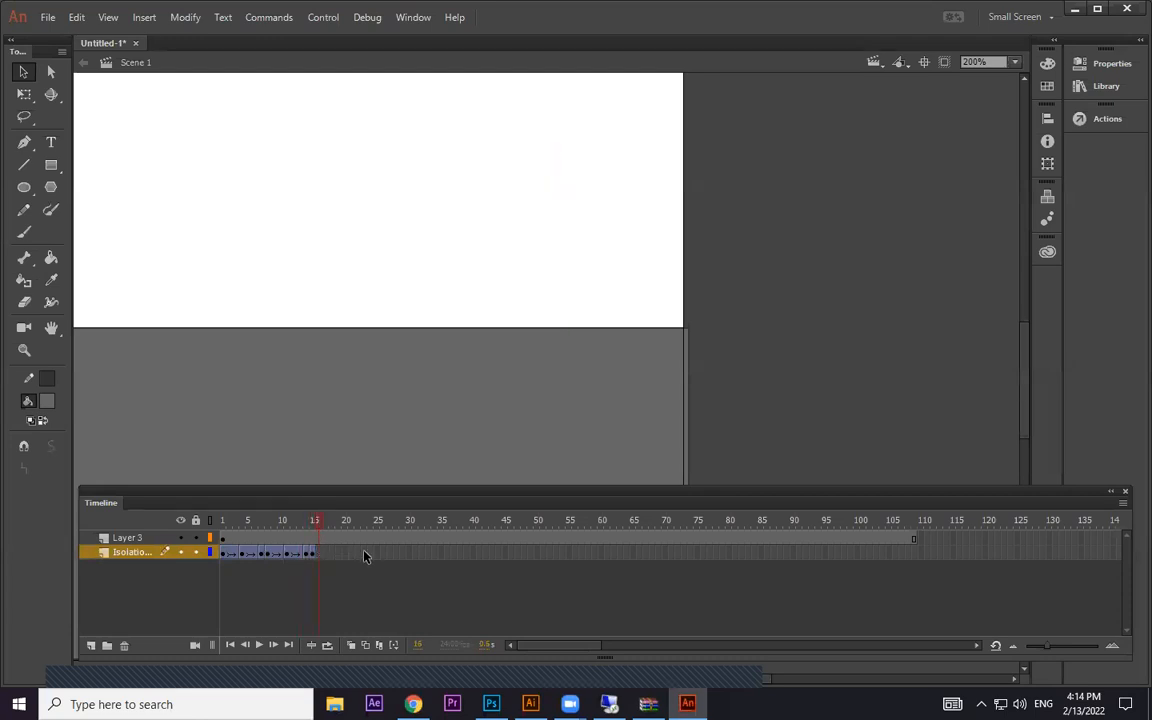
click(359, 555)
key(F6)
drag(528, 258, 504, 266)
click(333, 555)
key(F6)
drag(315, 522, 362, 528)
- Add character keyframes at frames 23, 27 and 32, lowering it at 27 and moving it further left at 32
click(365, 554)
key(F6)
click(419, 554)
key(F6)
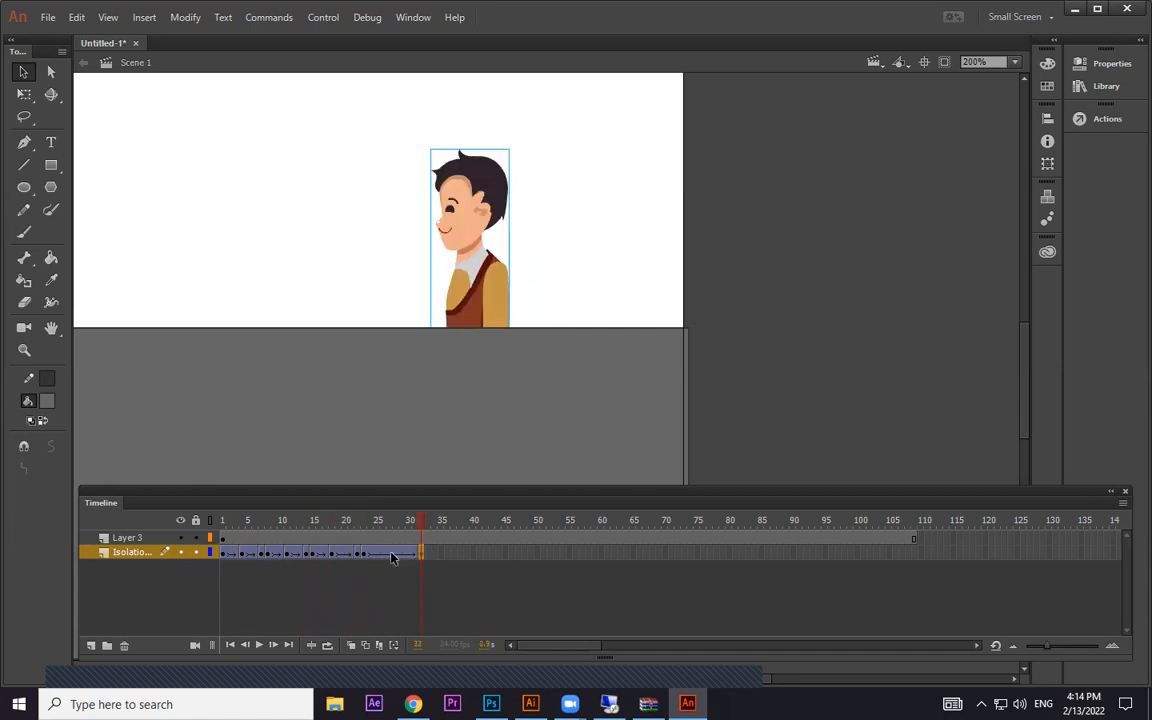
click(393, 554)
drag(495, 281, 468, 299)
click(421, 554)
drag(440, 257, 372, 262)
- Play the animation from the start and scrub through to frame 30 to check the bobbing walk
drag(345, 524, 157, 538)
key(Return)
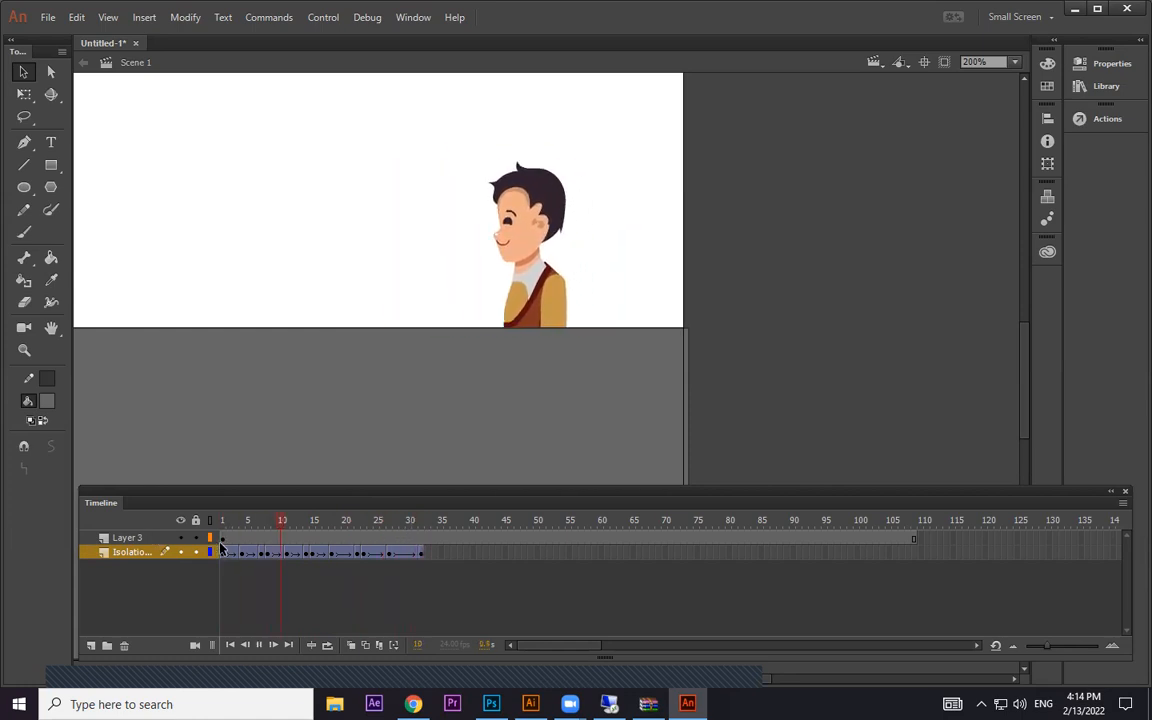
click(262, 538)
drag(270, 538, 410, 538)
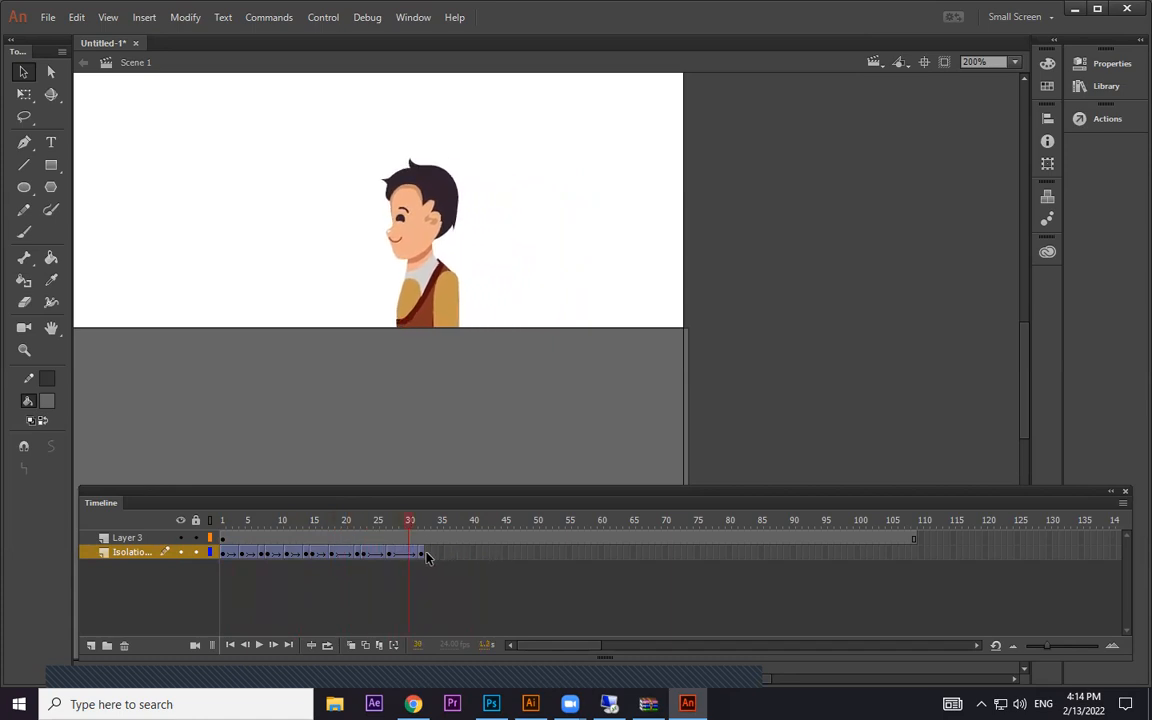
- Add character keyframes at frames 33, 37 and 43, moving it further left at 43 and slightly down at 37
click(428, 553)
click(491, 555)
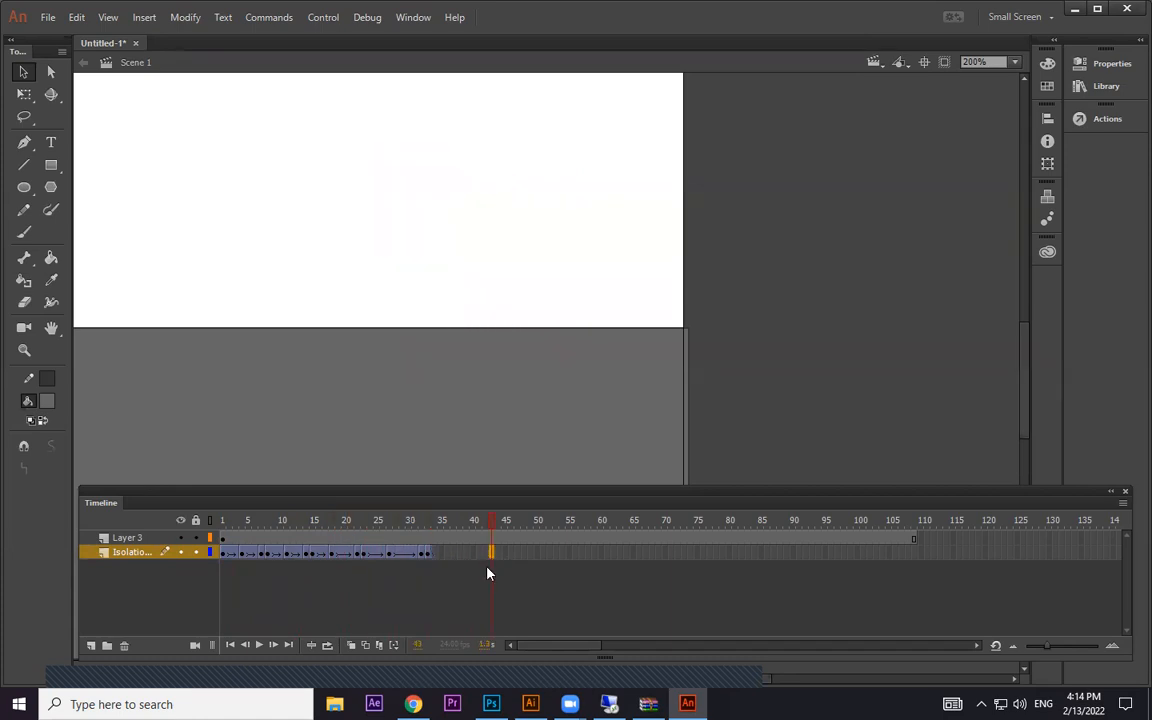
key(F5)
click(437, 536)
click(490, 537)
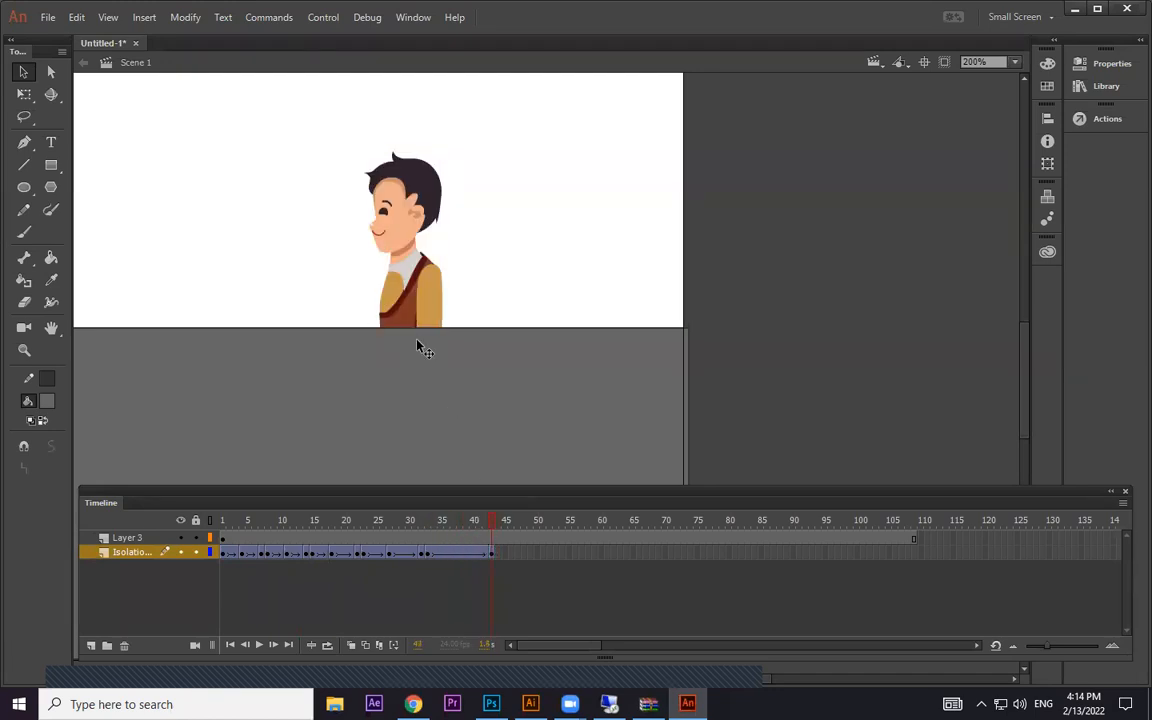
drag(372, 284, 314, 274)
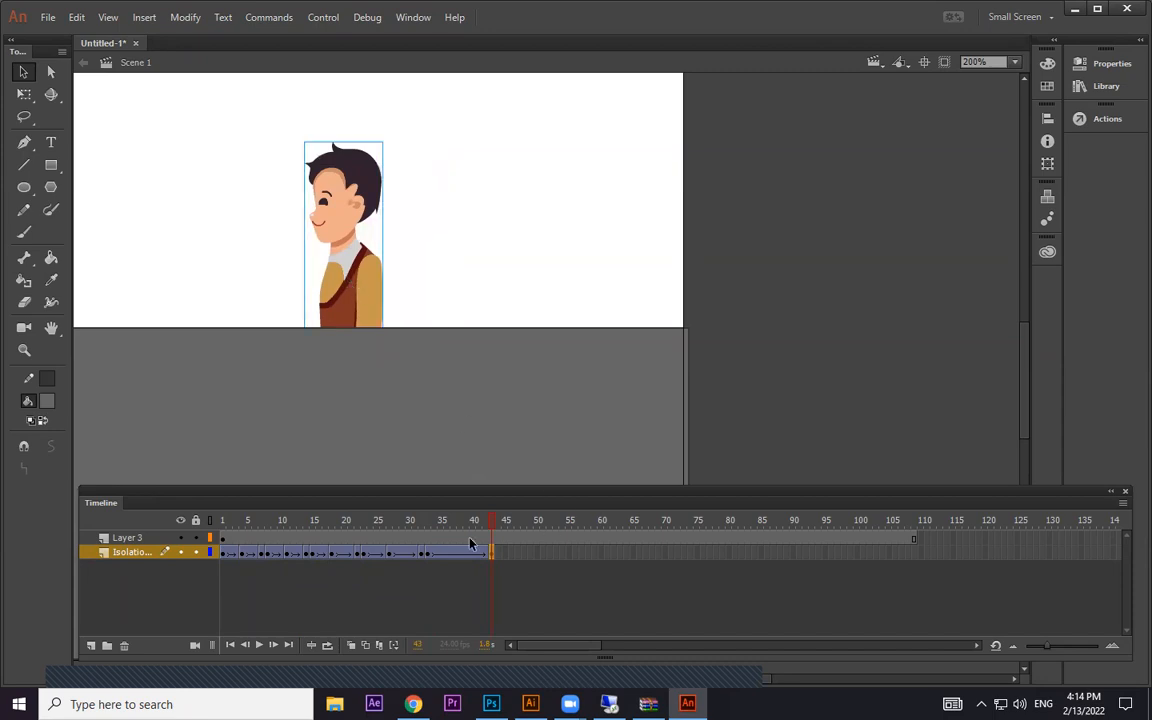
click(457, 557)
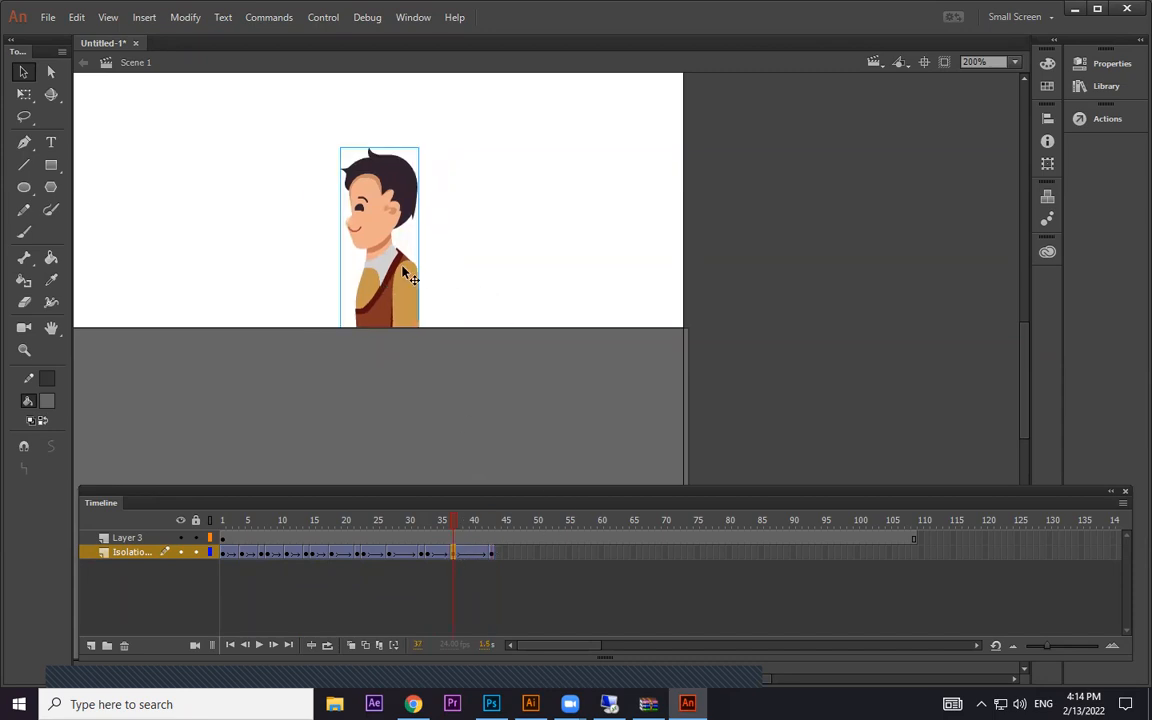
drag(403, 271, 404, 285)
drag(423, 524, 493, 530)
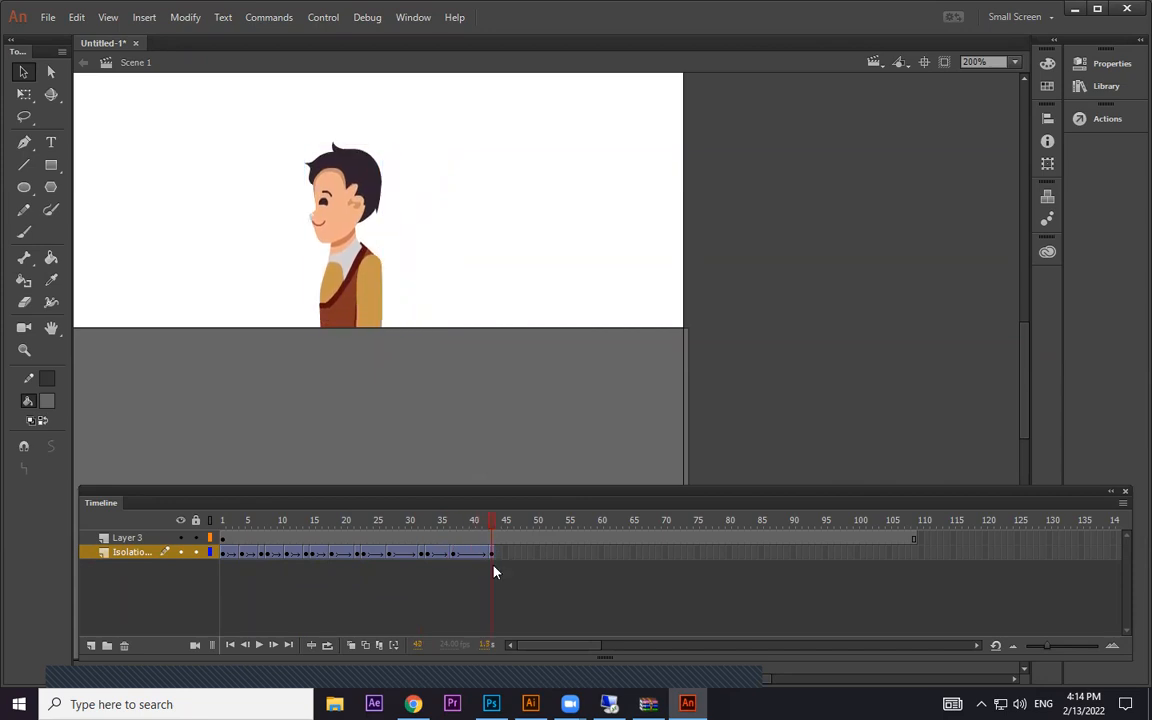
key(Home)
- Add character keyframes at frames 44, 48 and 53, lowering it at 48 and moving it left and up at 53
click(498, 553)
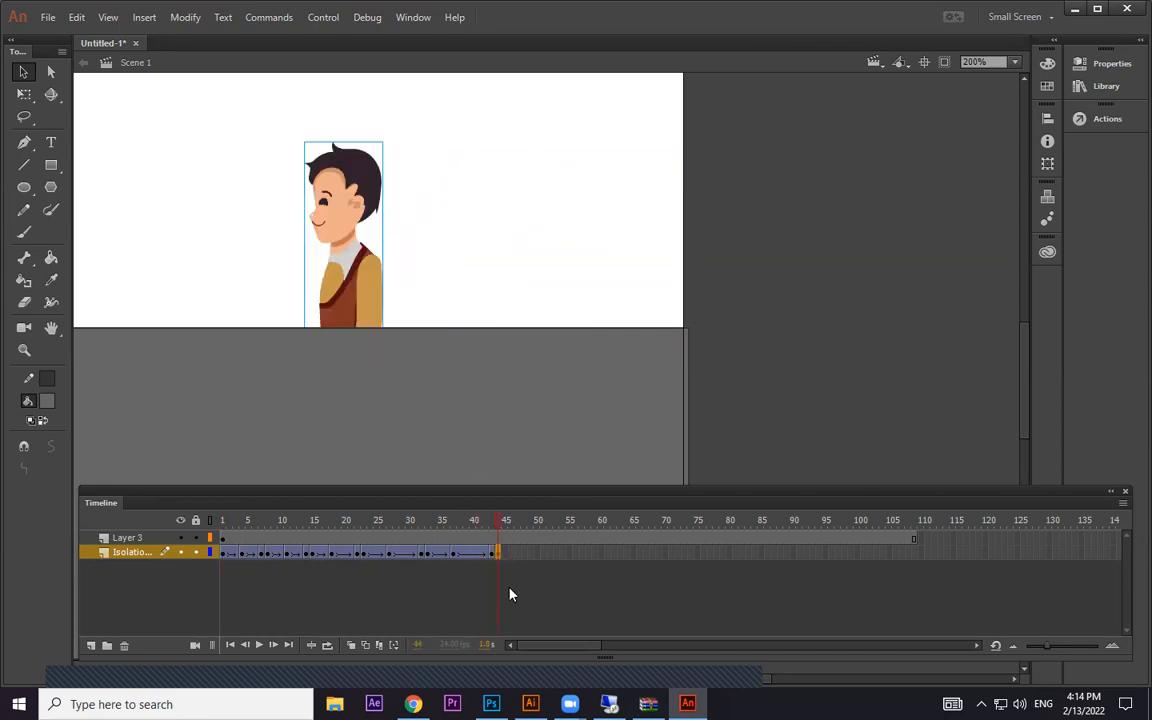
click(556, 556)
key(F5)
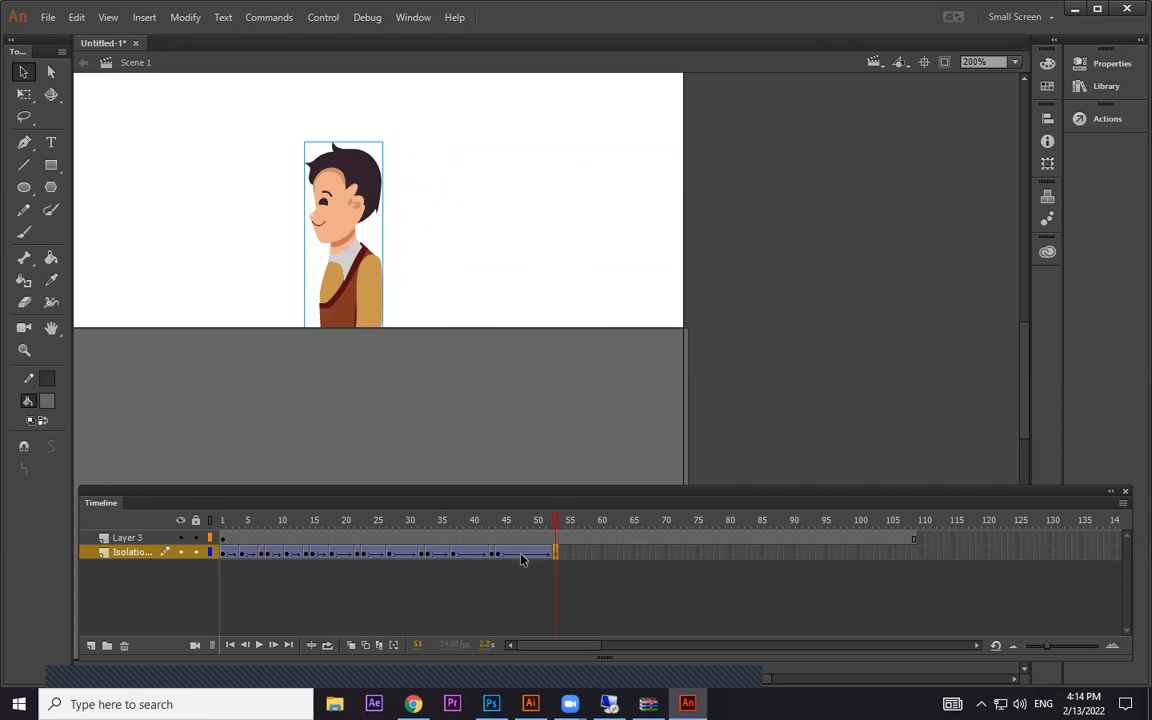
click(523, 556)
key(F6)
drag(353, 295, 332, 320)
click(556, 556)
drag(332, 264, 278, 251)
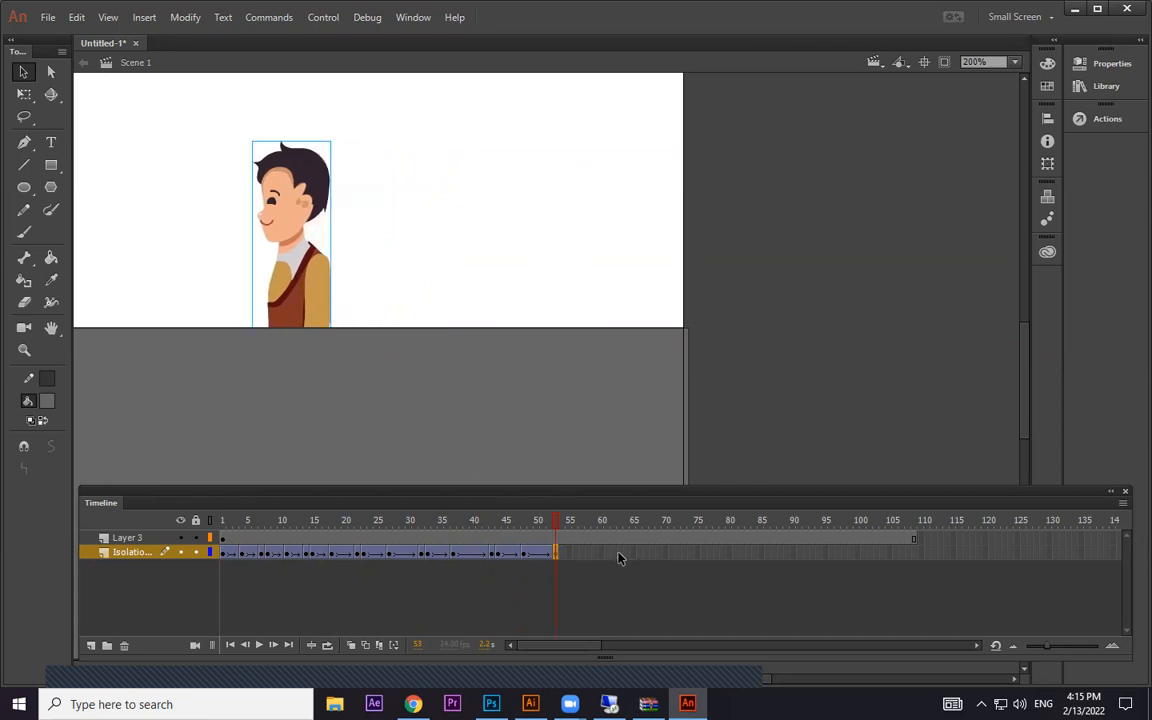
- Add character keyframes at frames 58 and 63, moving it further left at 63 and lowering it at 58
click(621, 556)
key(F6)
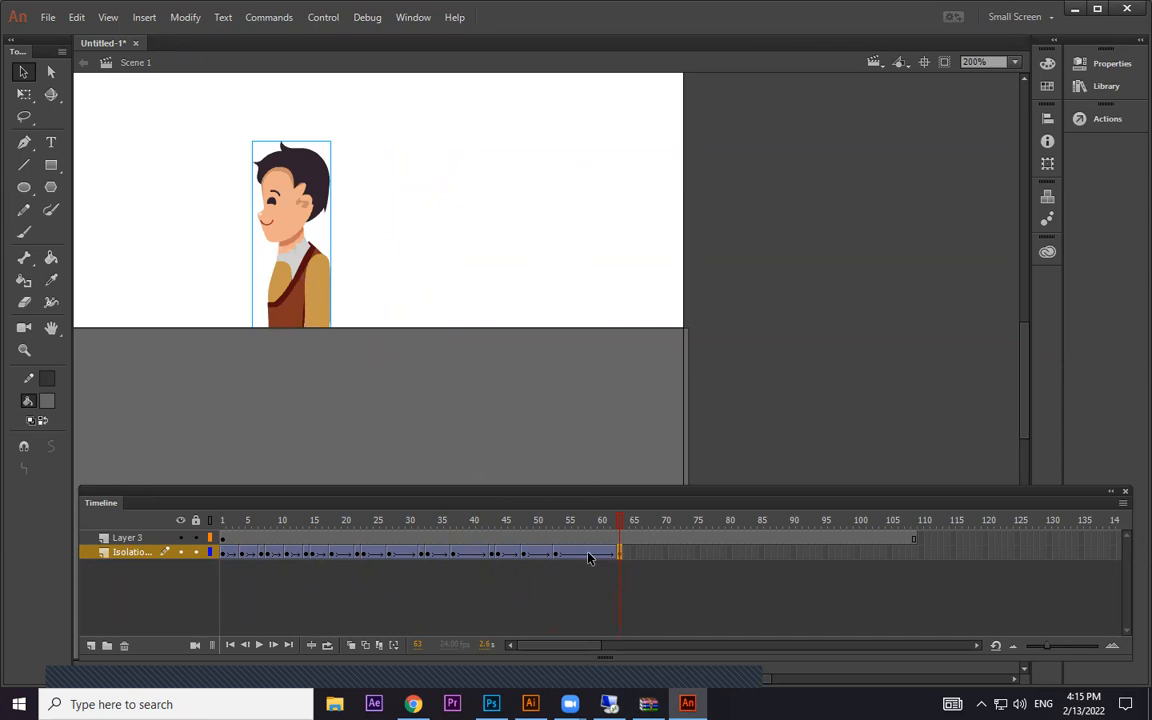
drag(283, 229, 266, 262)
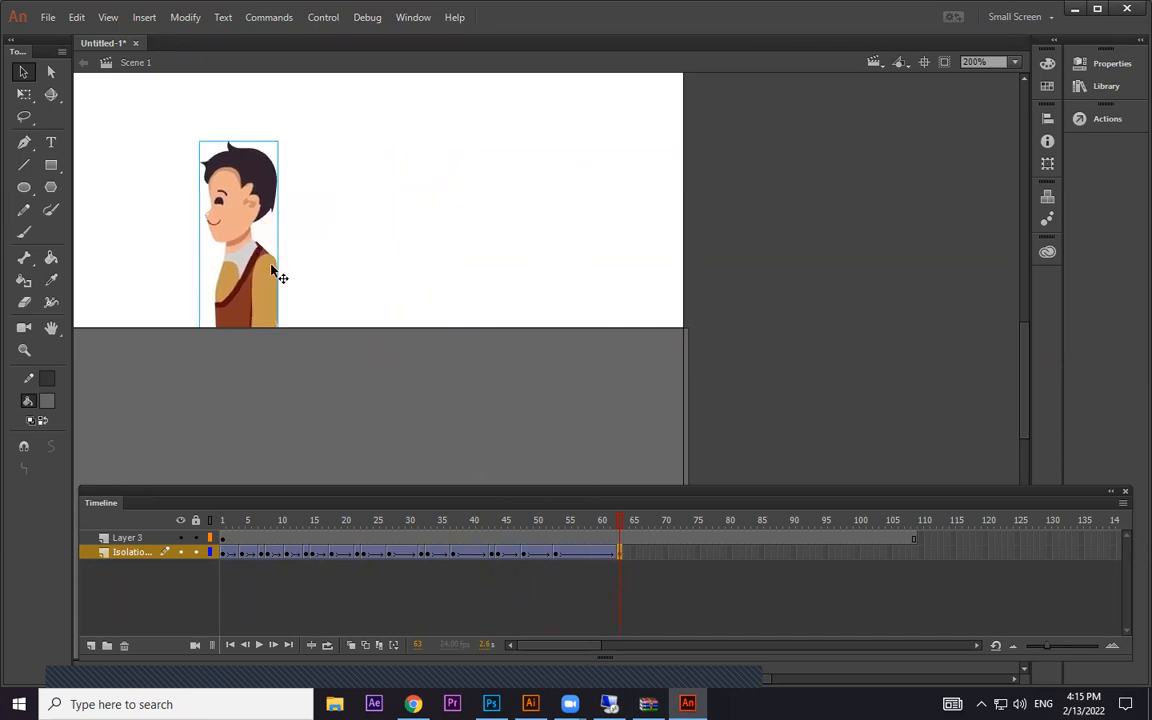
click(588, 554)
key(F6)
drag(288, 268, 285, 283)
- Add character keyframes at frames 64, 65, 70 and 77, and move the character further left at frame 77
click(624, 560)
click(709, 555)
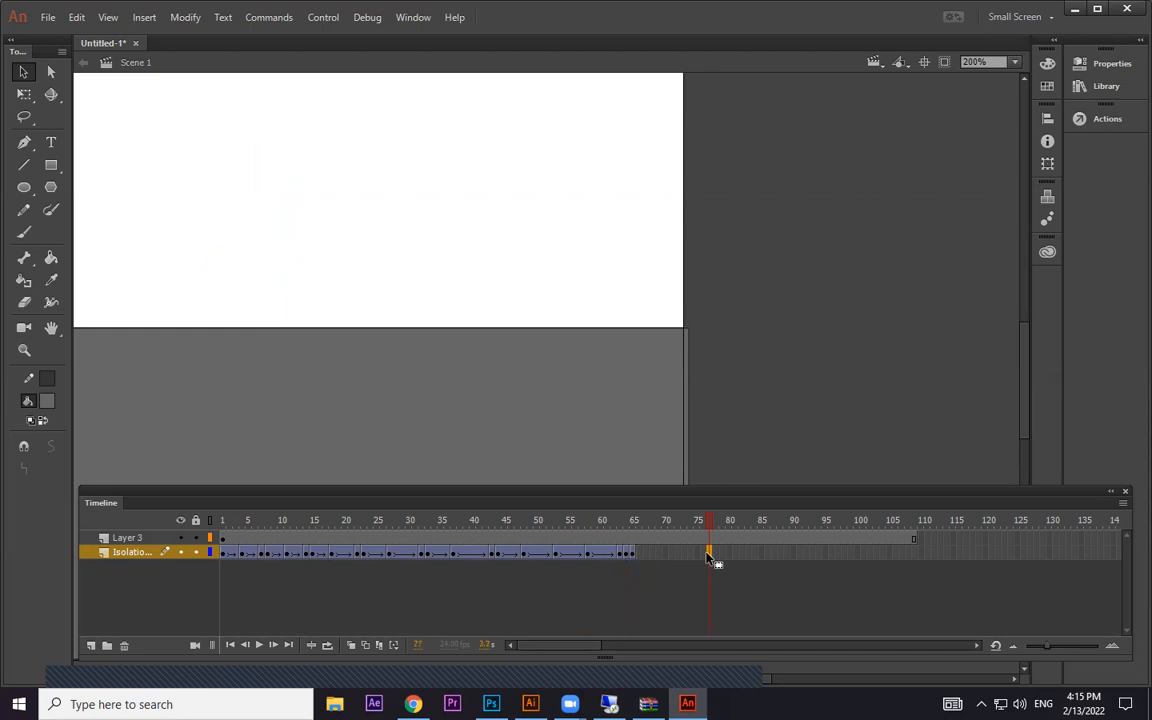
key(F6)
key(space)
drag(242, 314, 546, 334)
drag(498, 281, 425, 280)
click(662, 555)
click(473, 259)
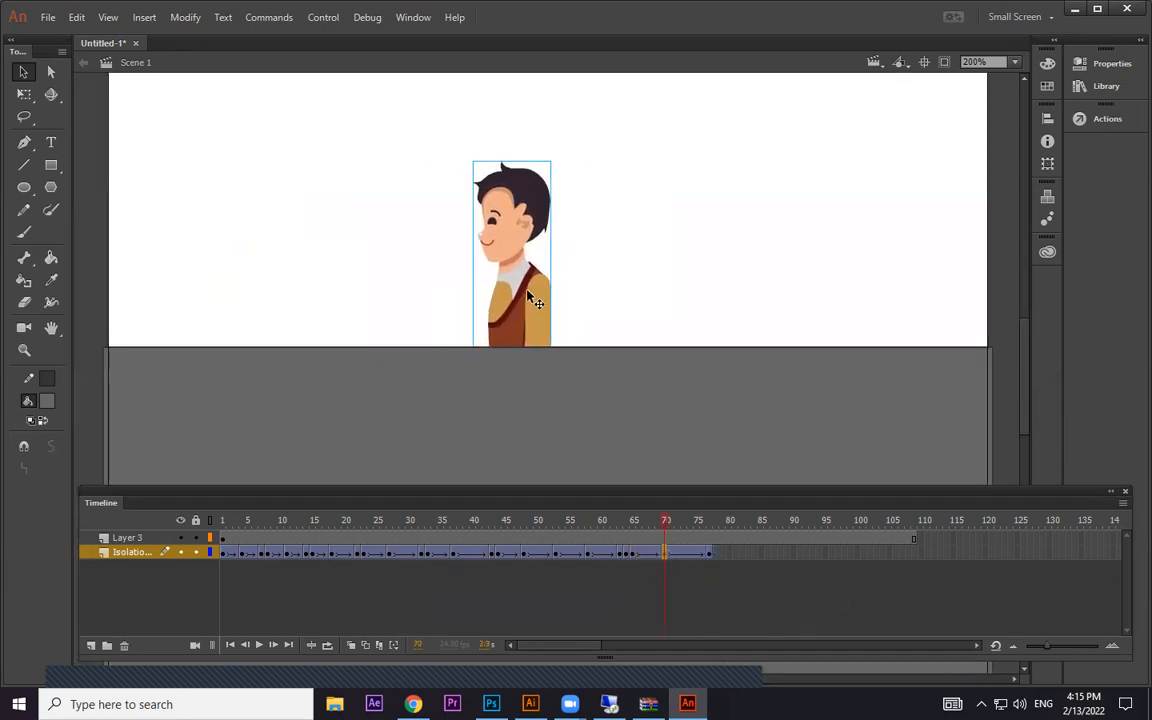
- Play the timeline animation, test the movie in a separate preview, and close the preview
key(Return)
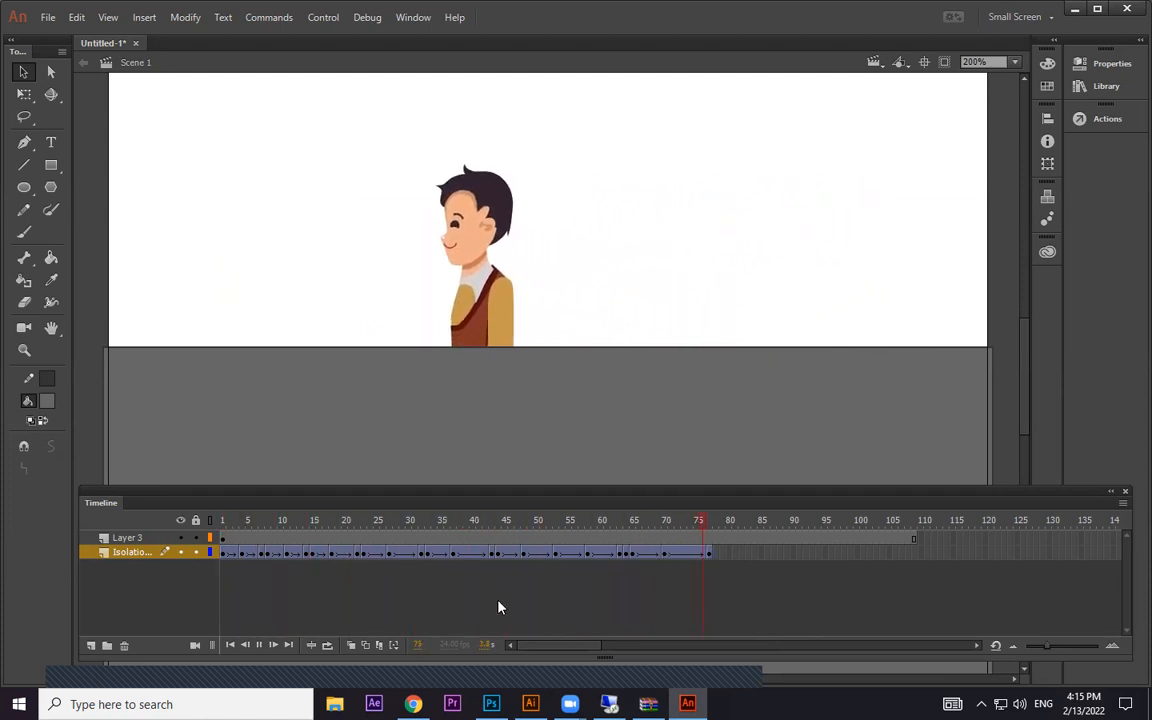
key(ctrl+Return)
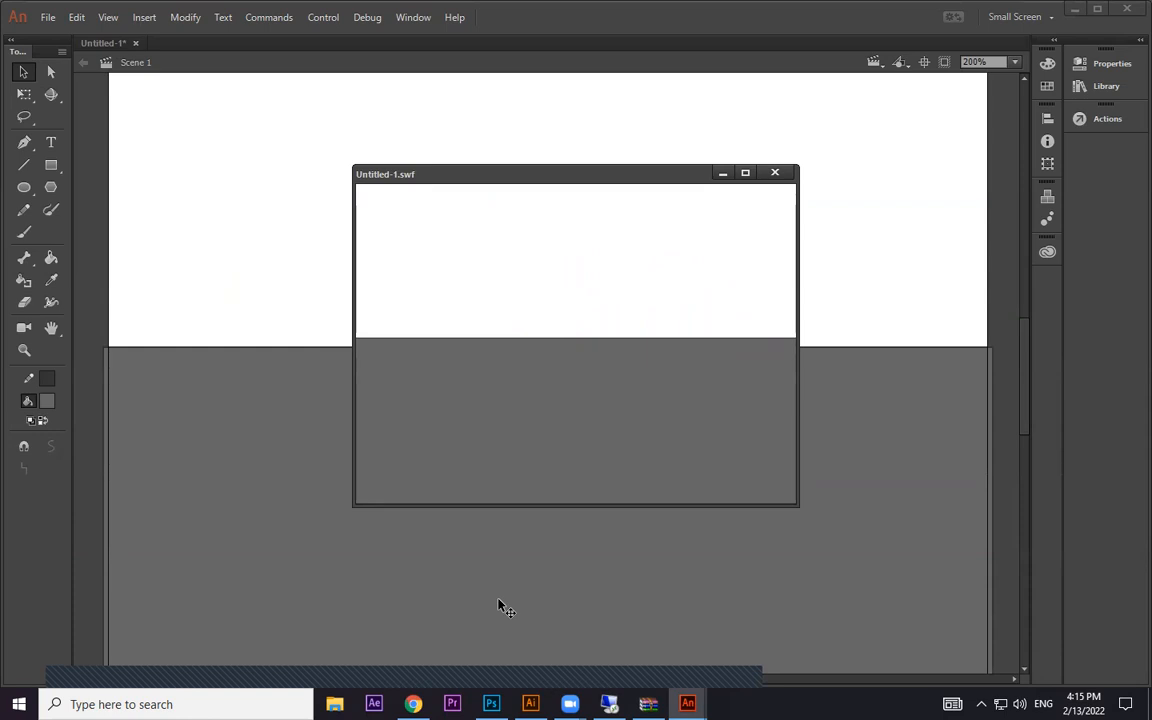
click(774, 172)
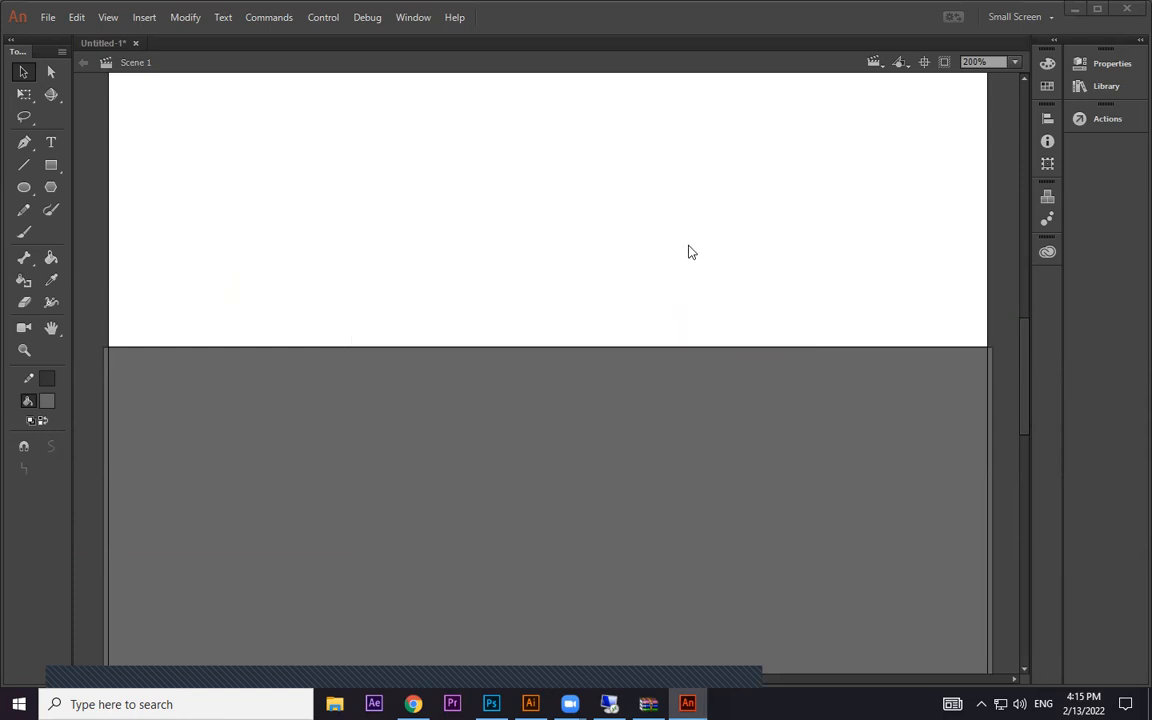
- Add character keyframes at frames 81 and 85, moving the character further left at 85 and lowering it at 81
click(672, 552)
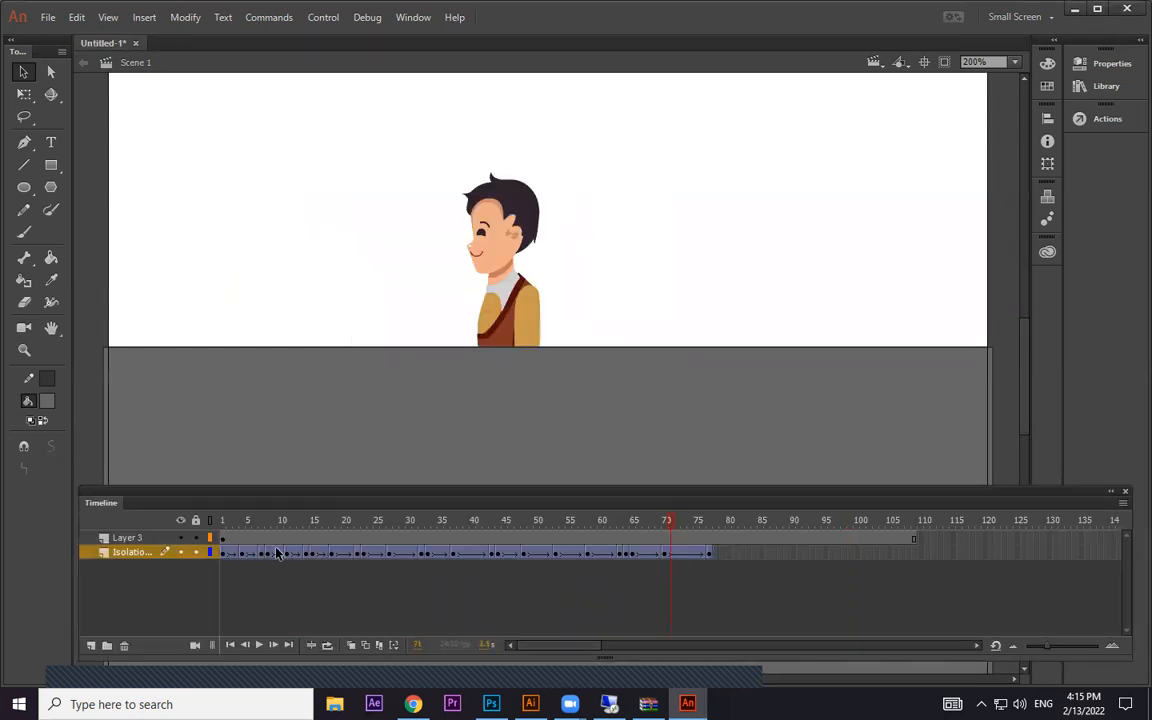
click(760, 553)
key(F6)
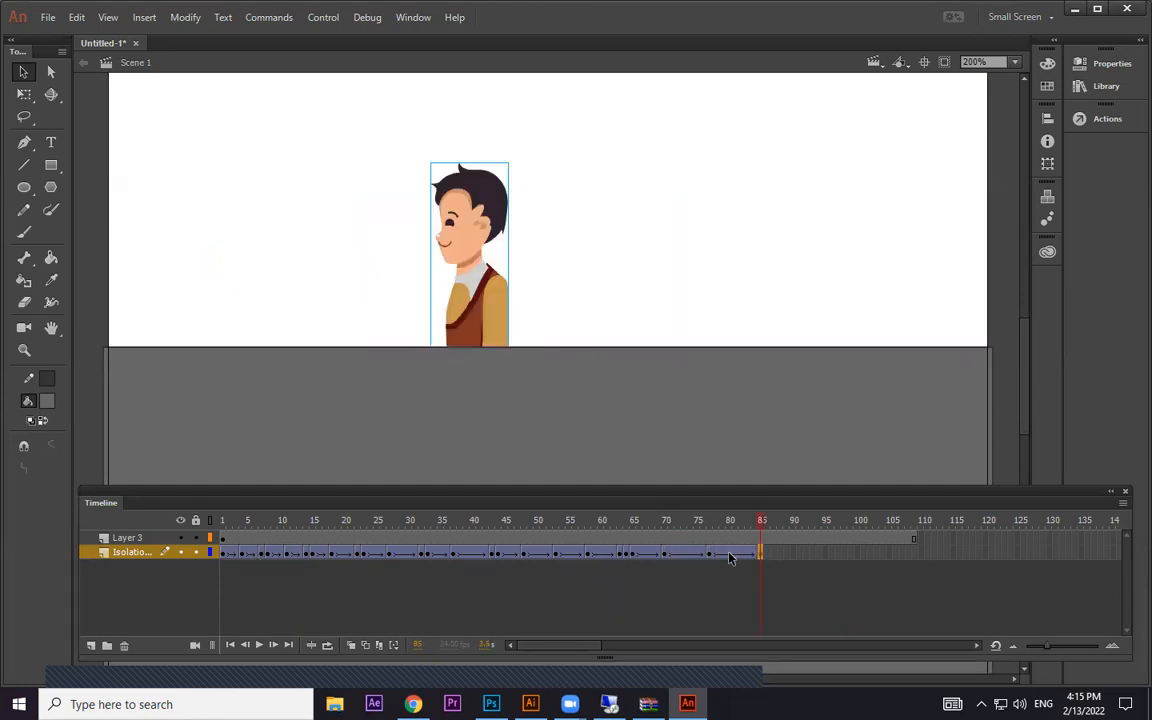
drag(470, 250, 385, 250)
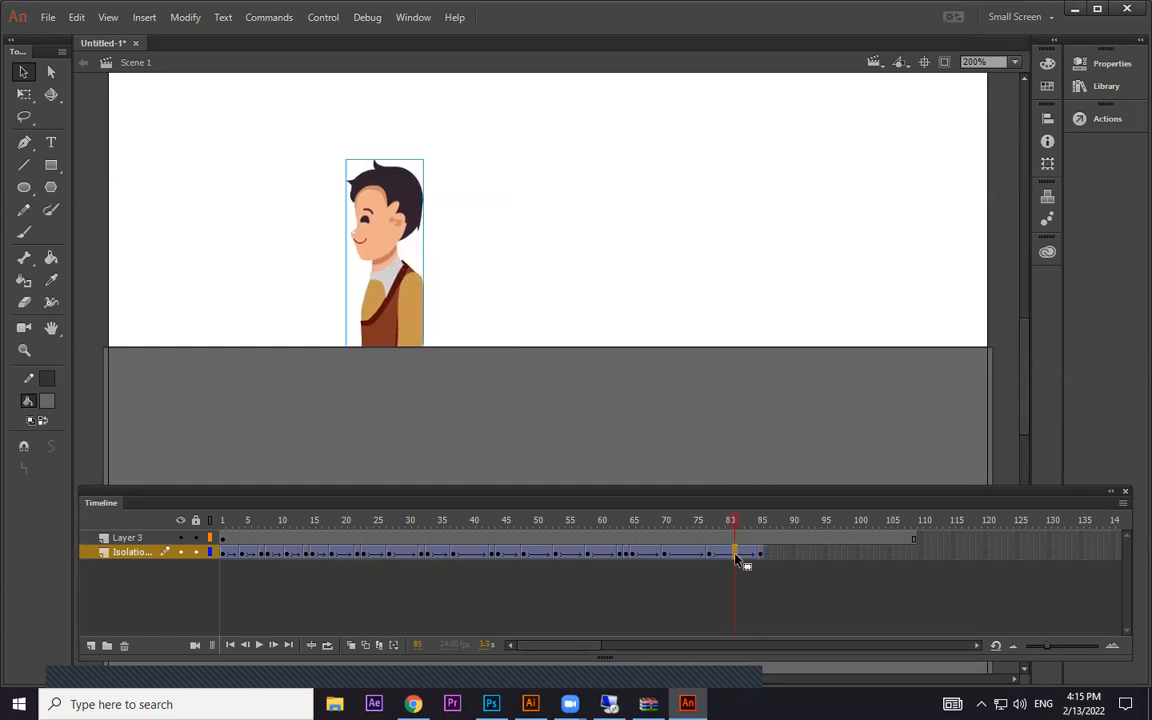
drag(455, 275, 452, 297)
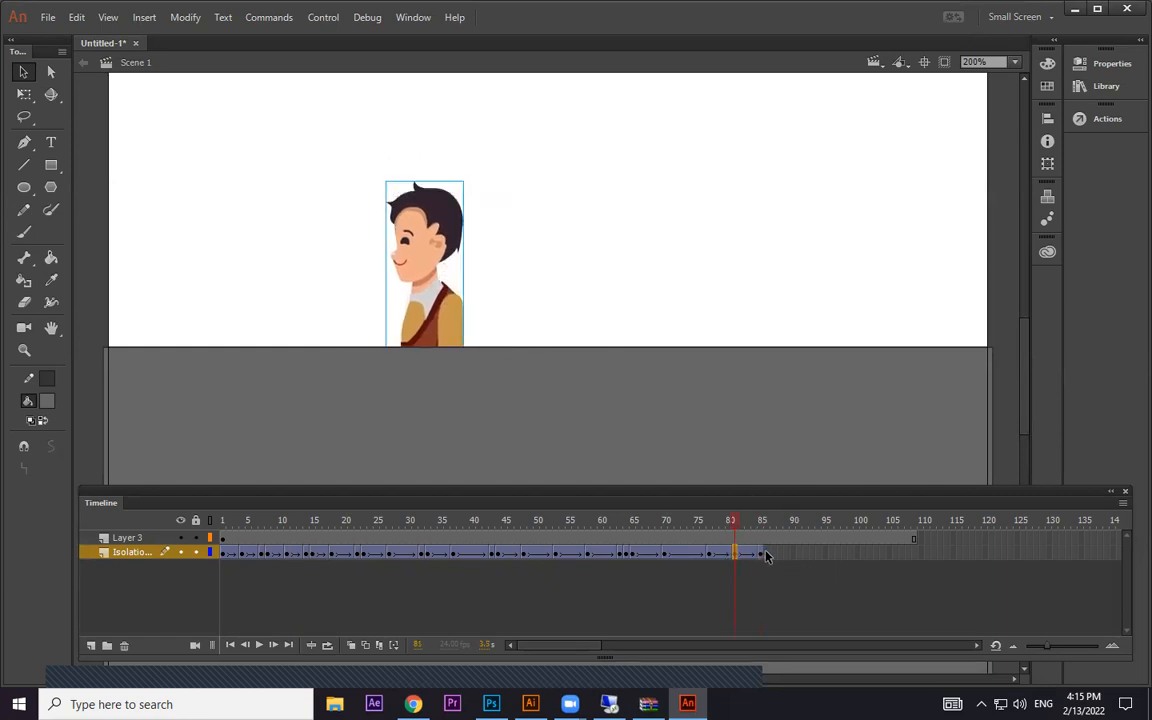
- Add character keyframes at frames 86, 87, 92 and 98, moving the character further left at 98 and lowering it at 92
click(766, 555)
click(840, 553)
key(F6)
drag(352, 316, 271, 316)
click(806, 553)
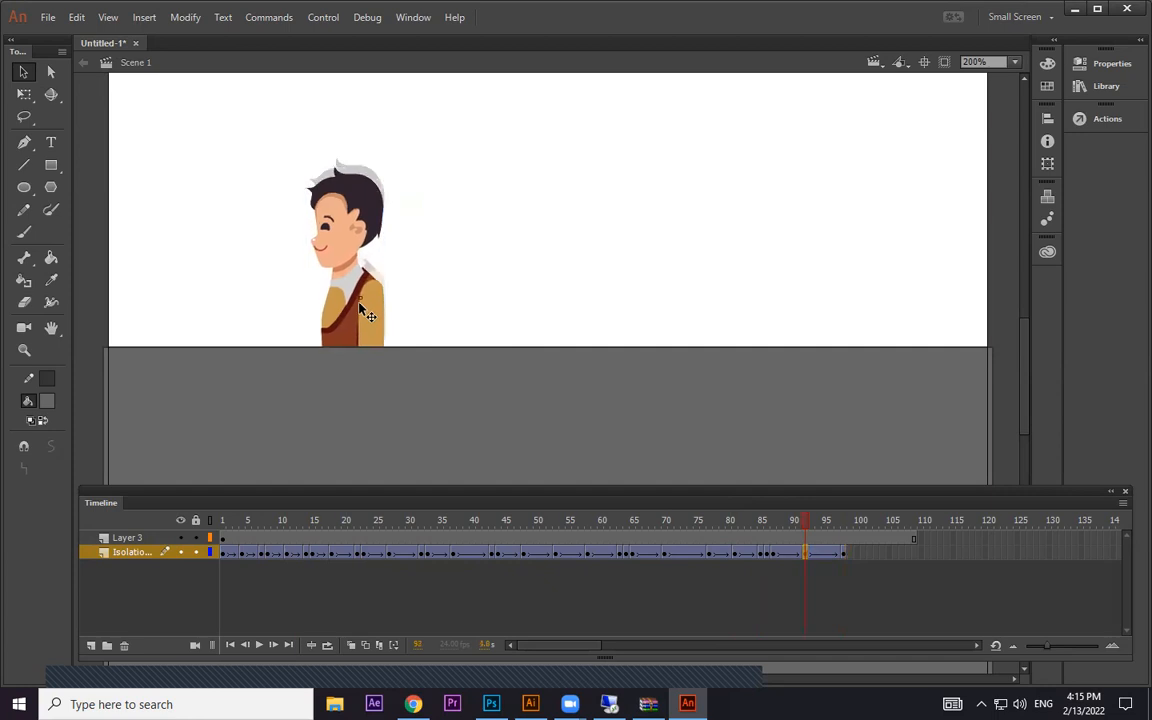
- Scrub back to frame 1, test the extended walk animation in a separate preview, and close the preview
drag(790, 530, 214, 530)
key(ctrl+Return)
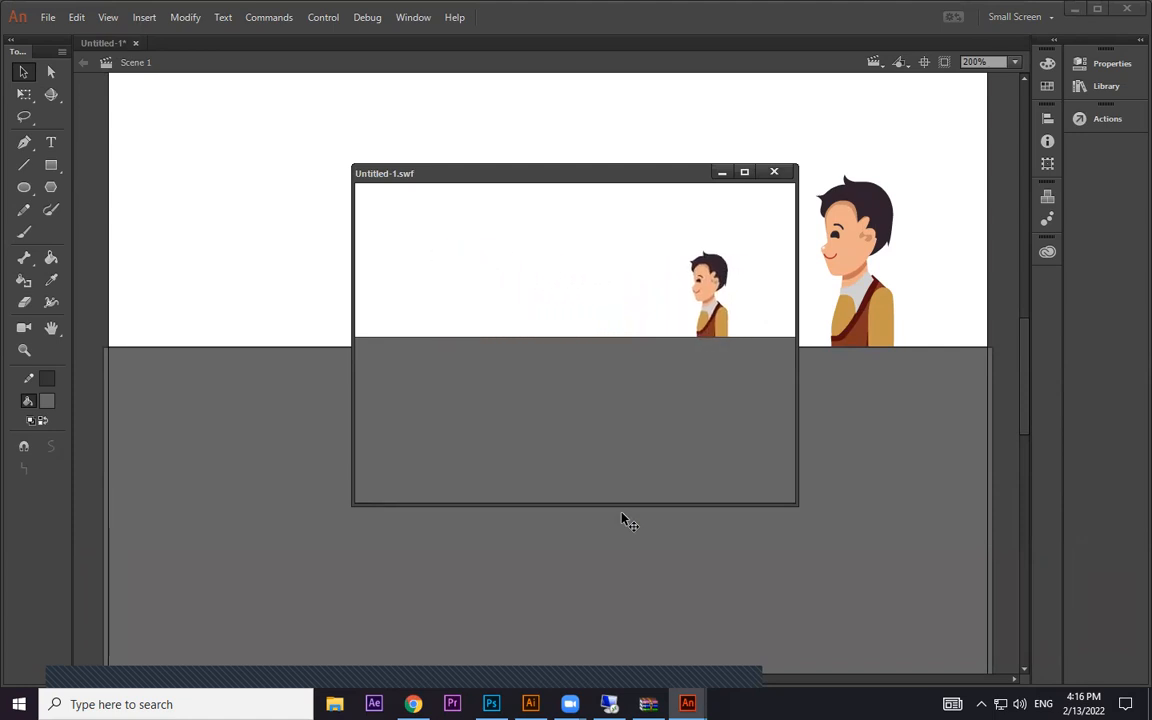
click(773, 181)
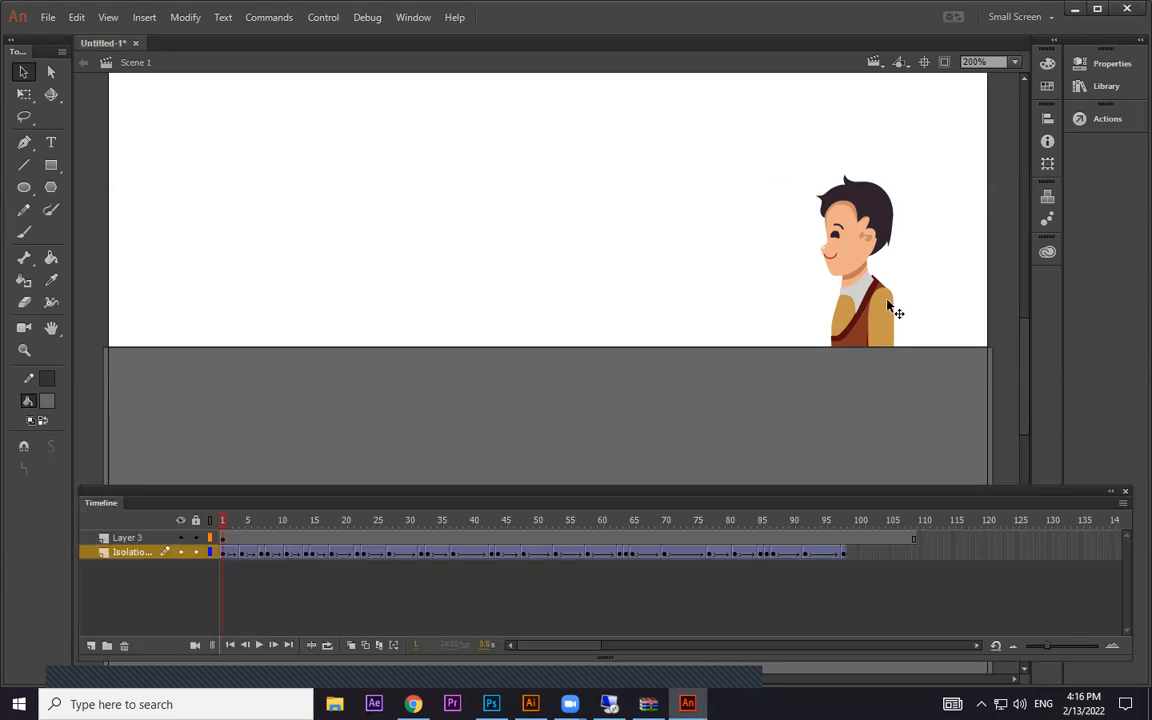
- Try deleting the near arm inside the character's nested group and adding a layer there, undo both changes, and return to Scene 1
click(873, 301)
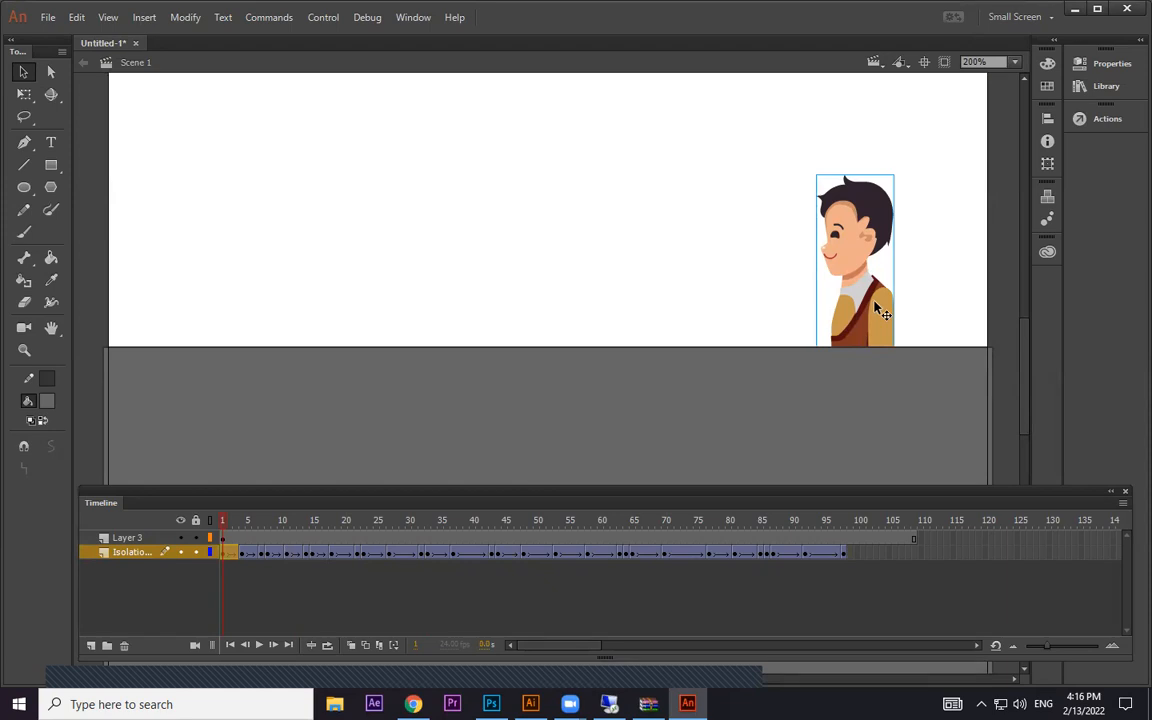
double_click(876, 311)
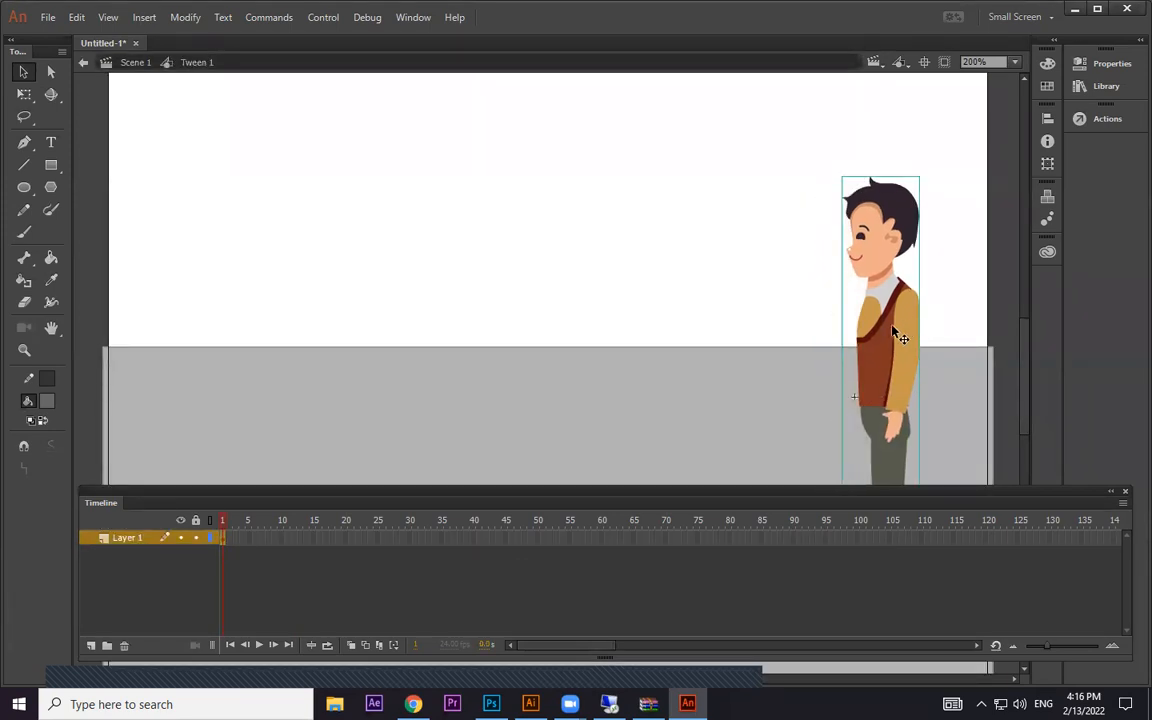
double_click(880, 334)
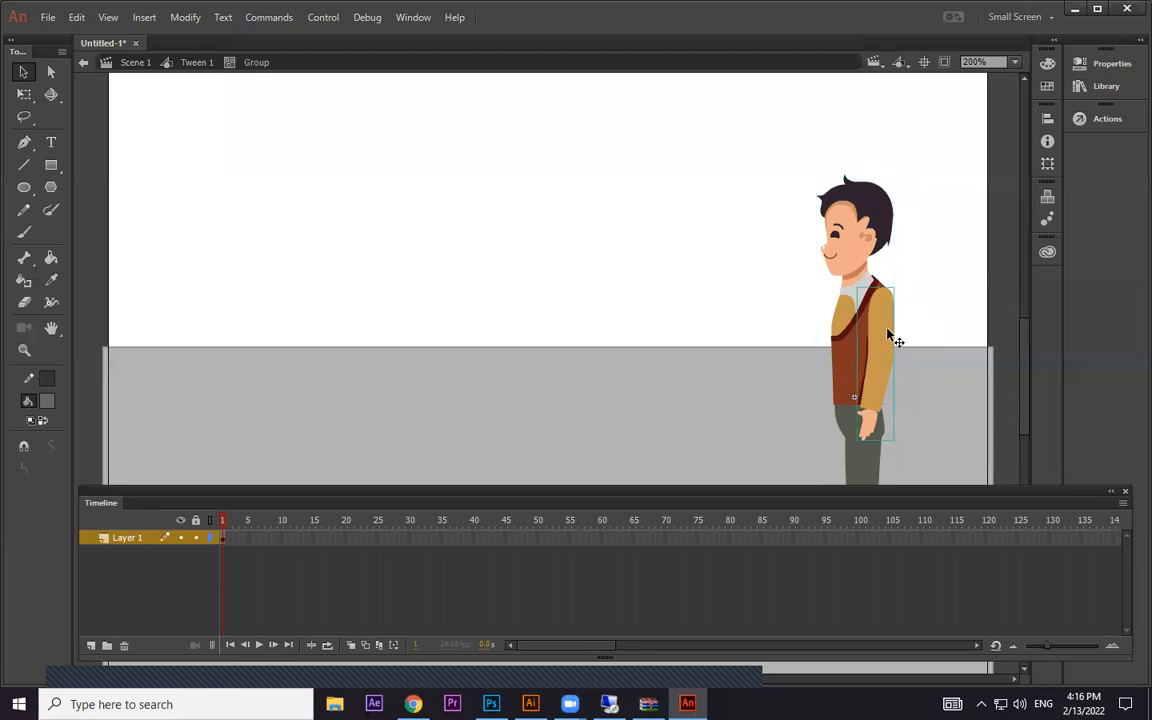
key(Delete)
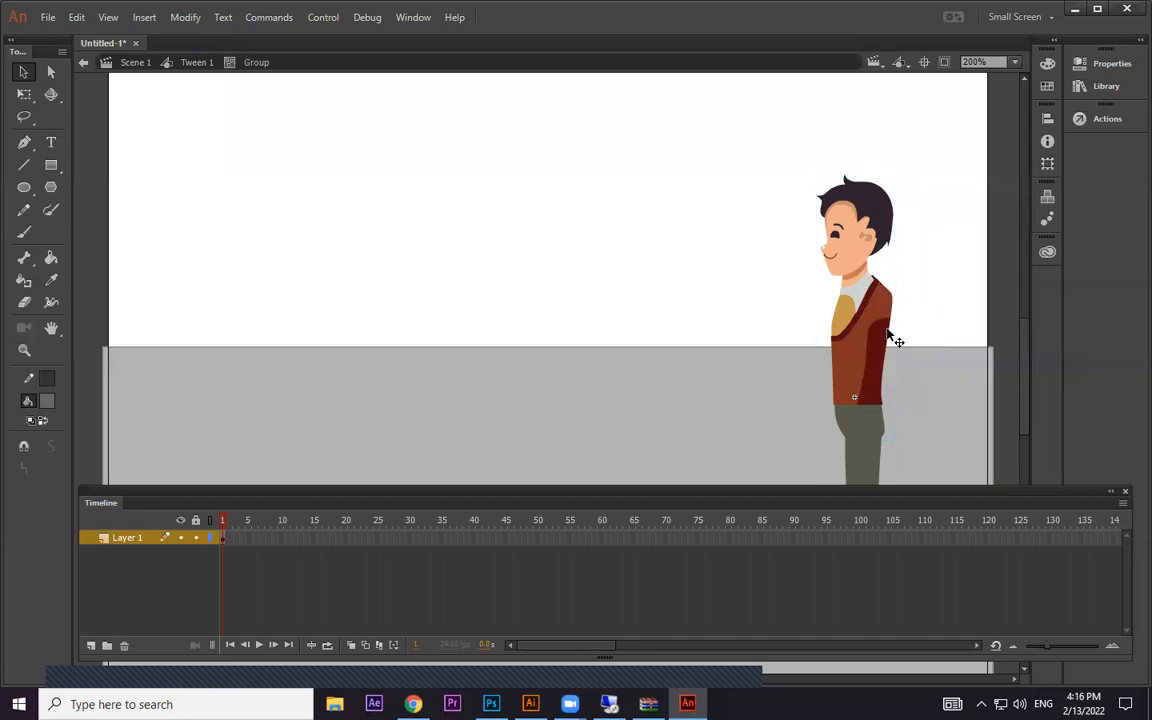
click(91, 646)
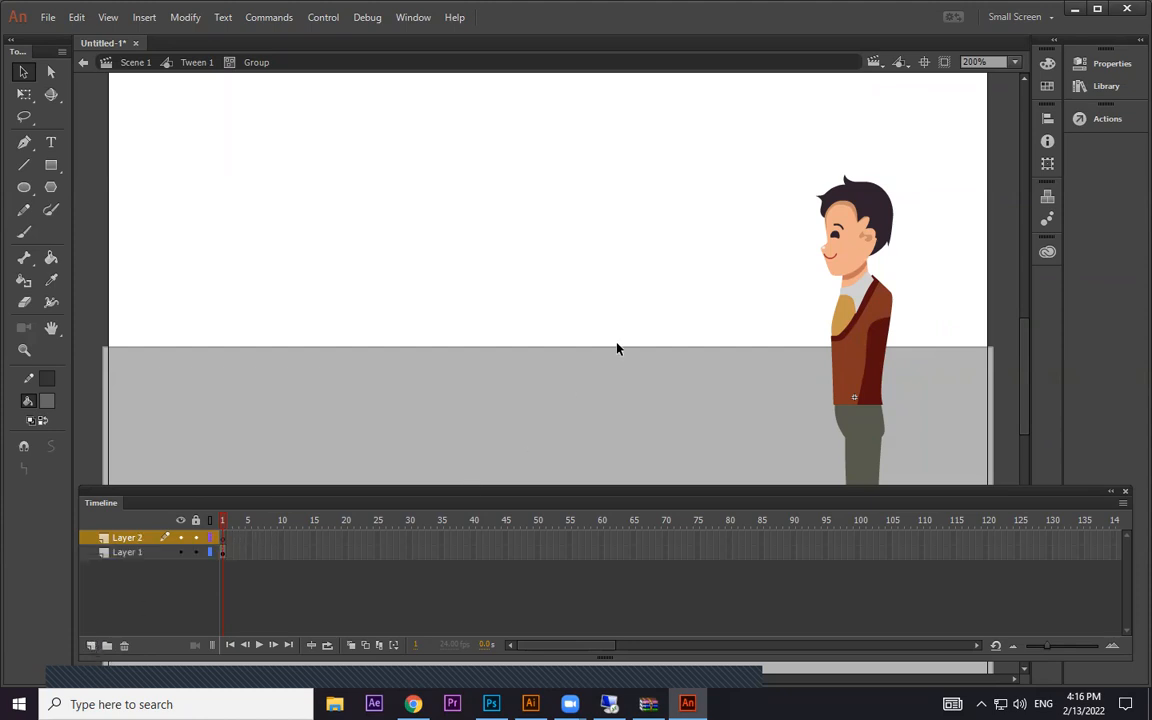
key(ctrl+z)
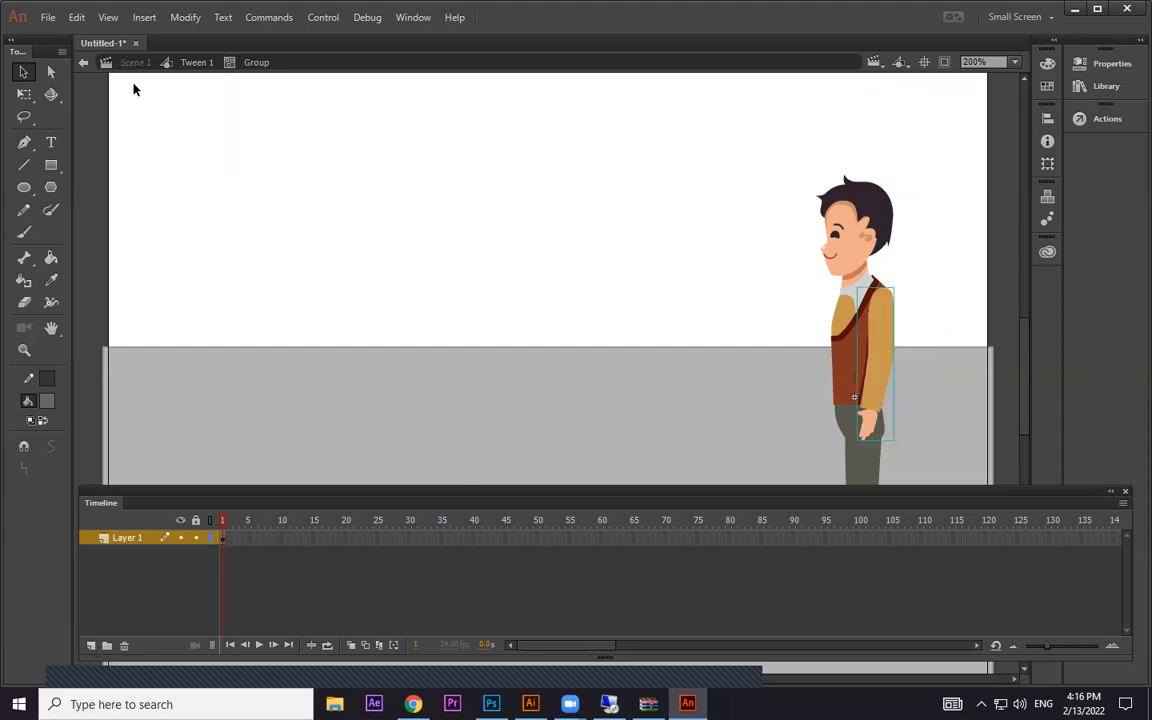
click(135, 62)
- Test the movie again, close the preview, and scrub the opening frames between 1, 7 and 4
key(ctrl+Return)
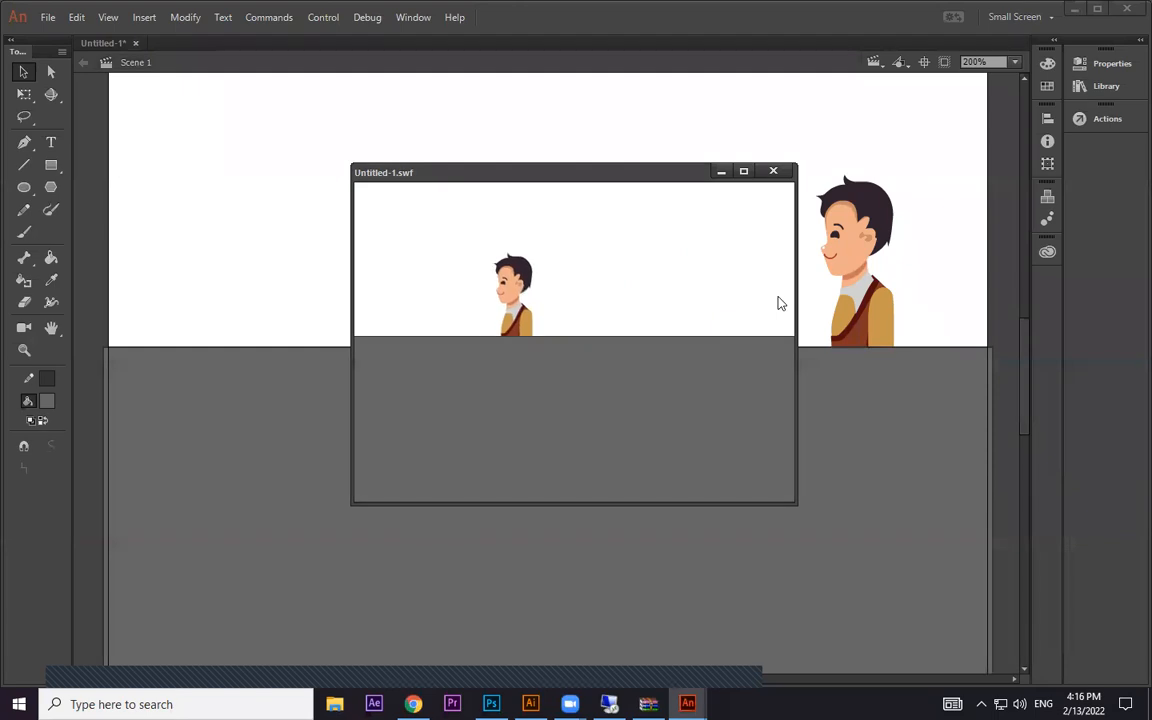
click(772, 172)
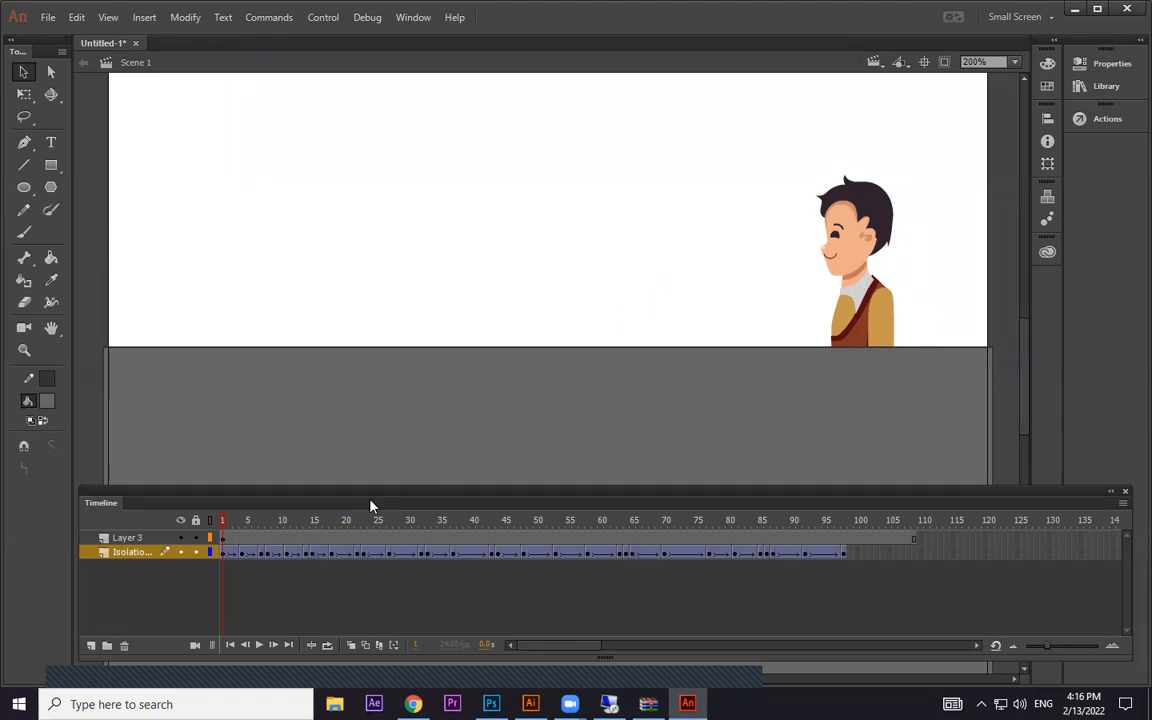
drag(245, 522, 41, 487)
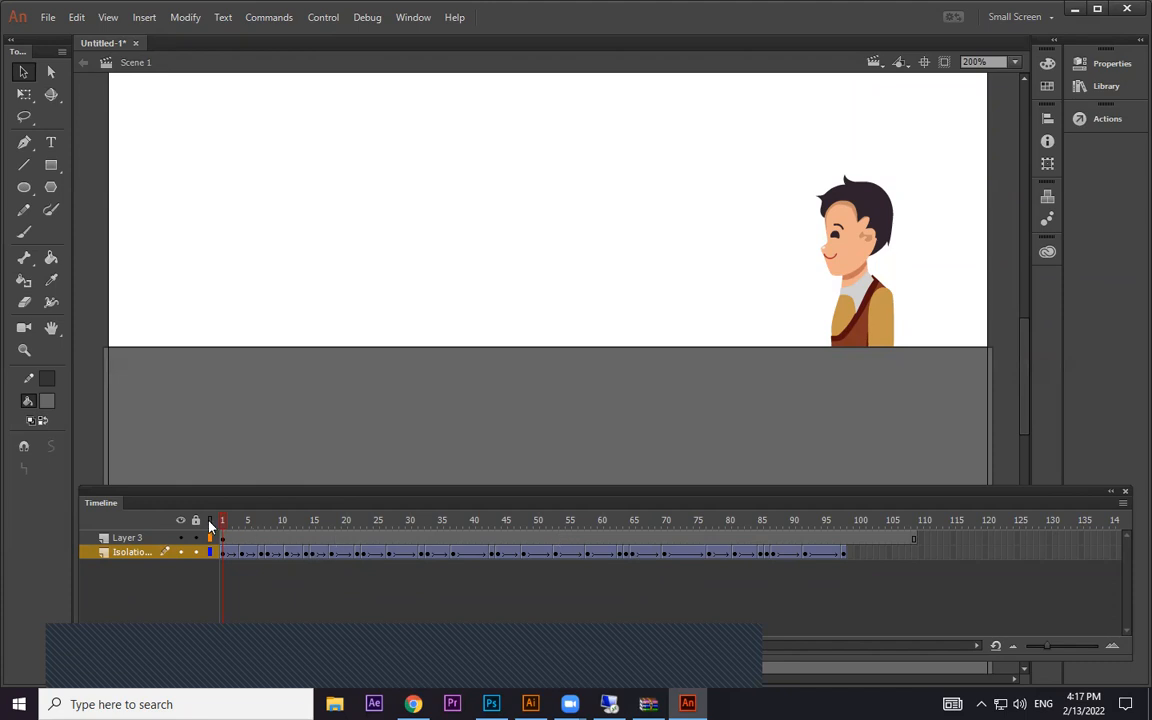
click(263, 534)
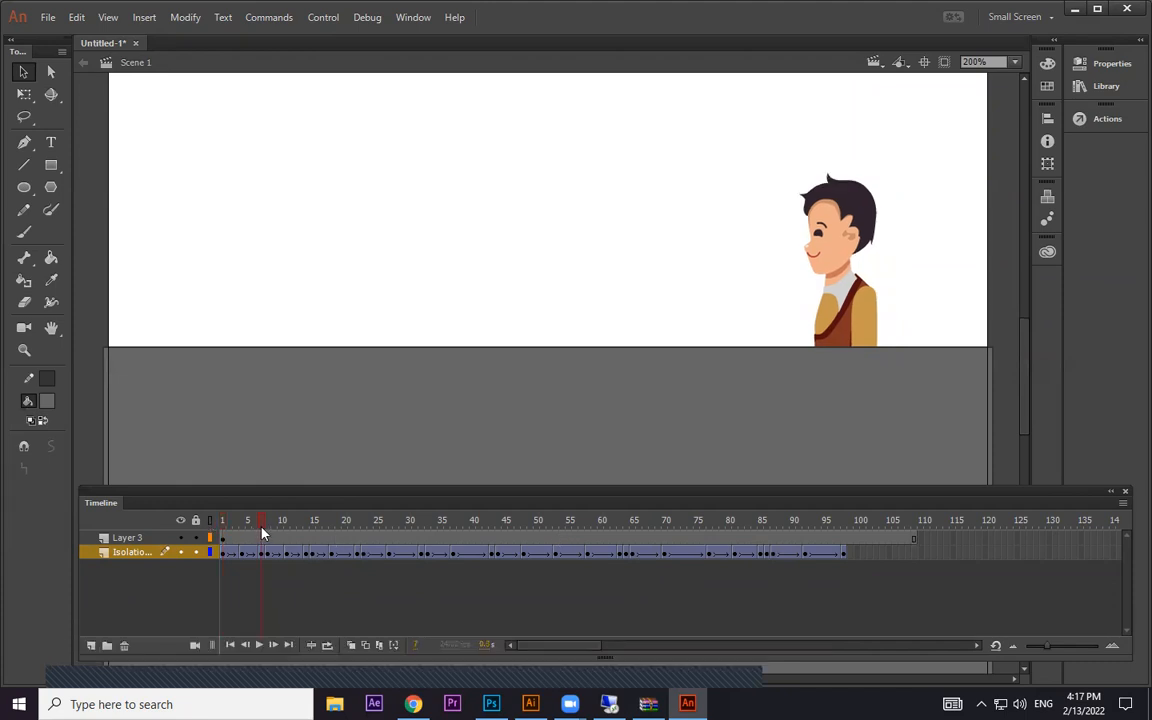
drag(263, 534, 241, 534)
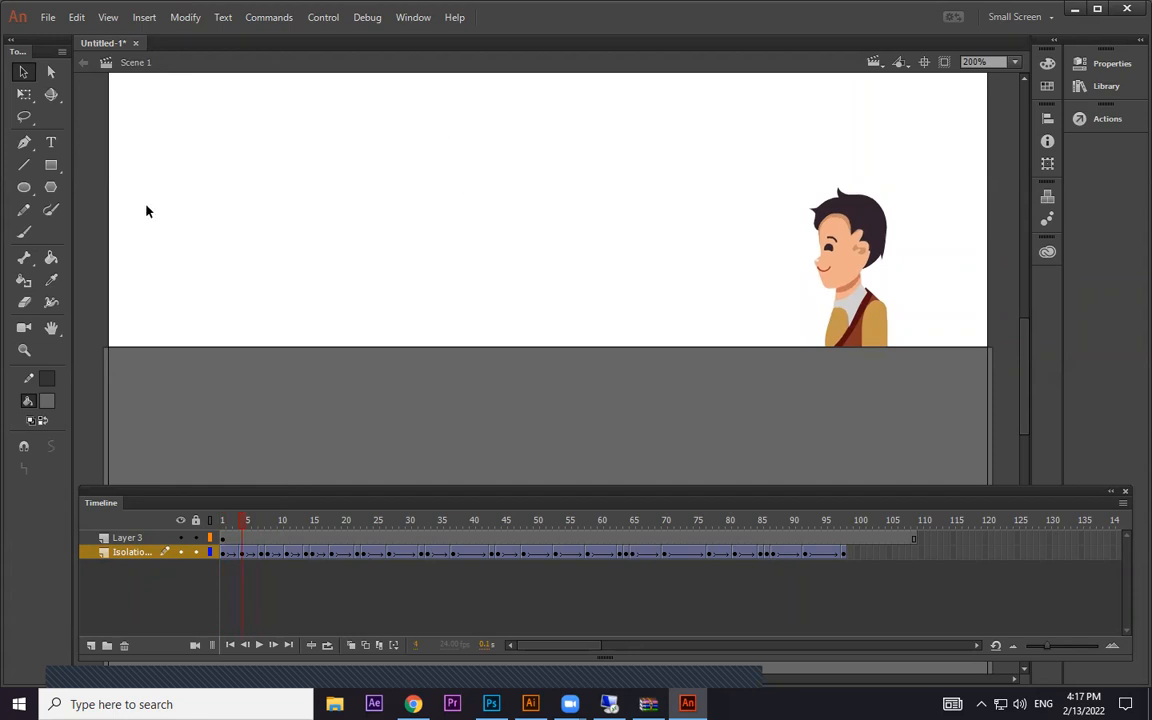
- Sketch a wavy bobbing path across the stage with the Pencil tool, and undo the strokes
click(24, 209)
mouse_move(738, 184)
mouse_down()
mouse_move(604, 212)
mouse_move(543, 205)
mouse_move(492, 175)
mouse_up()
key(ctrl+z)
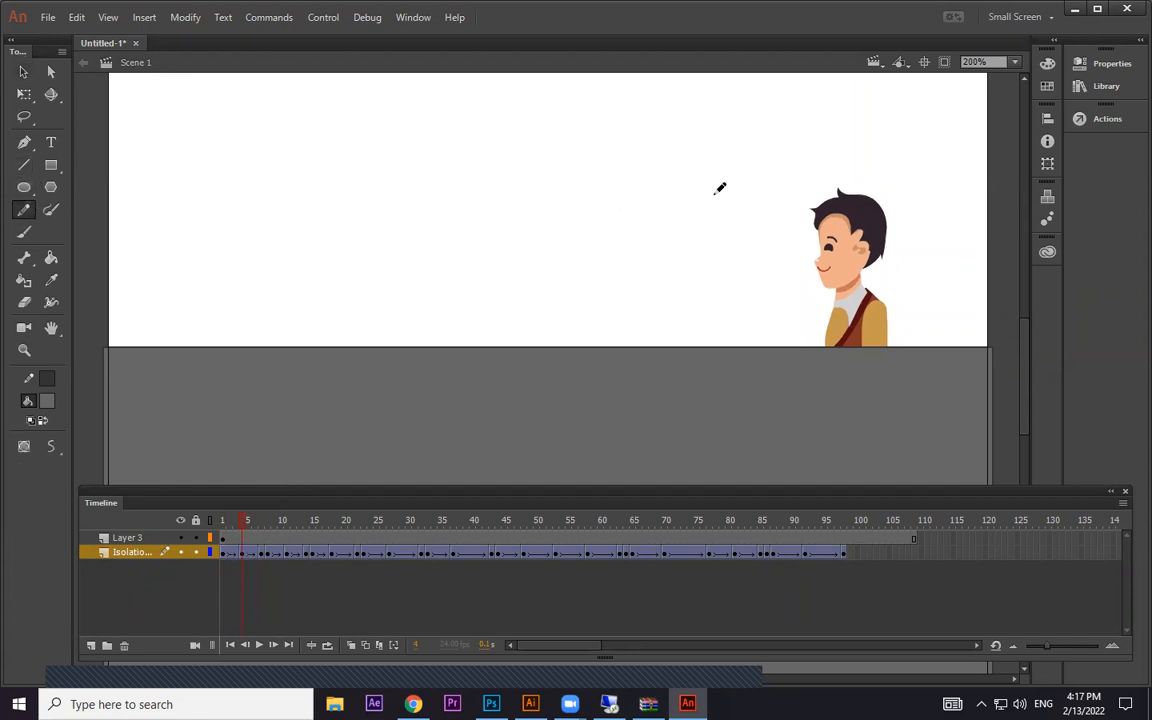
mouse_move(718, 182)
mouse_down()
mouse_move(662, 216)
mouse_move(611, 213)
mouse_move(567, 177)
mouse_move(518, 214)
mouse_move(447, 216)
mouse_move(410, 178)
mouse_move(371, 201)
mouse_move(288, 198)
mouse_move(266, 163)
mouse_up()
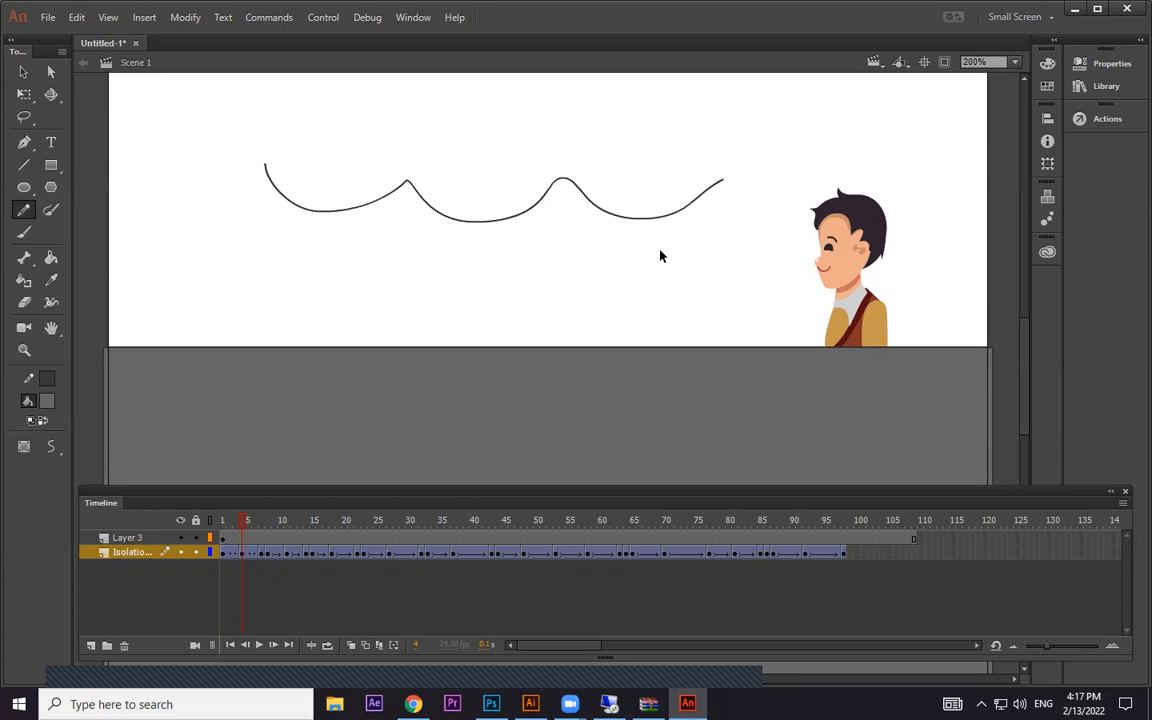
key(ctrl+z)
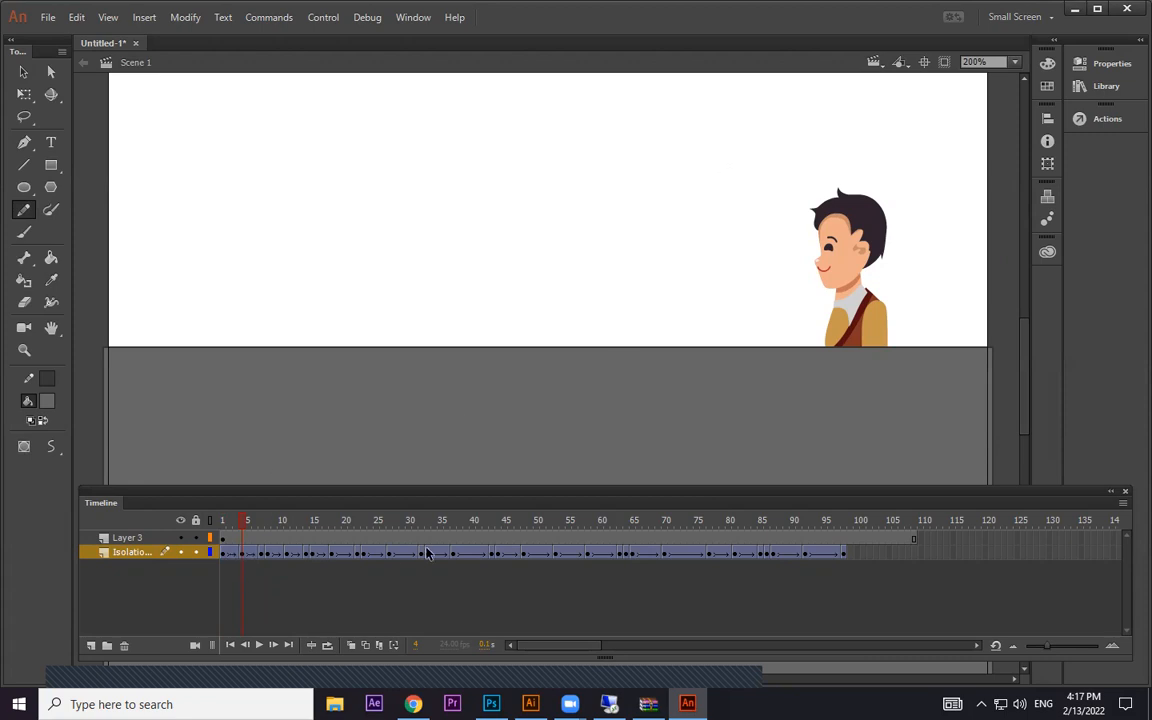
- Scrub the walk back to frame 1, and sketch separate wave curves with vertical markers across the stage using the Pencil tool
drag(245, 524, 413, 524)
drag(316, 530, 222, 525)
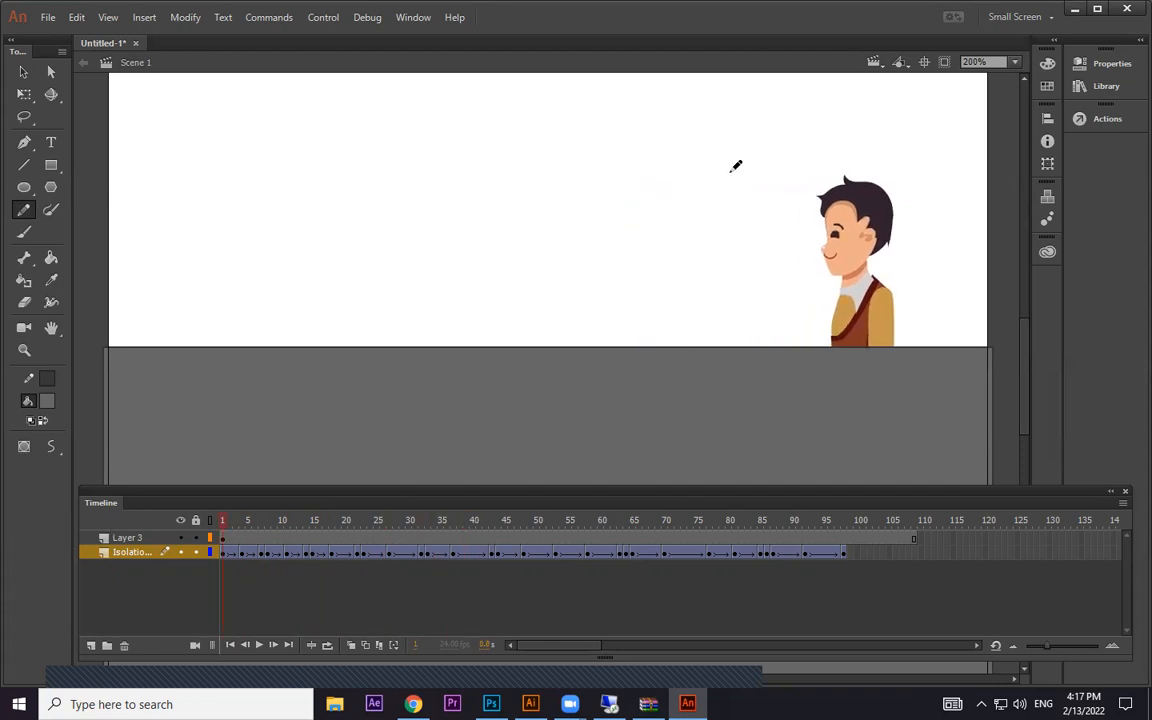
mouse_move(731, 171)
mouse_down()
mouse_move(676, 197)
mouse_move(648, 158)
mouse_up()
drag(599, 153, 599, 237)
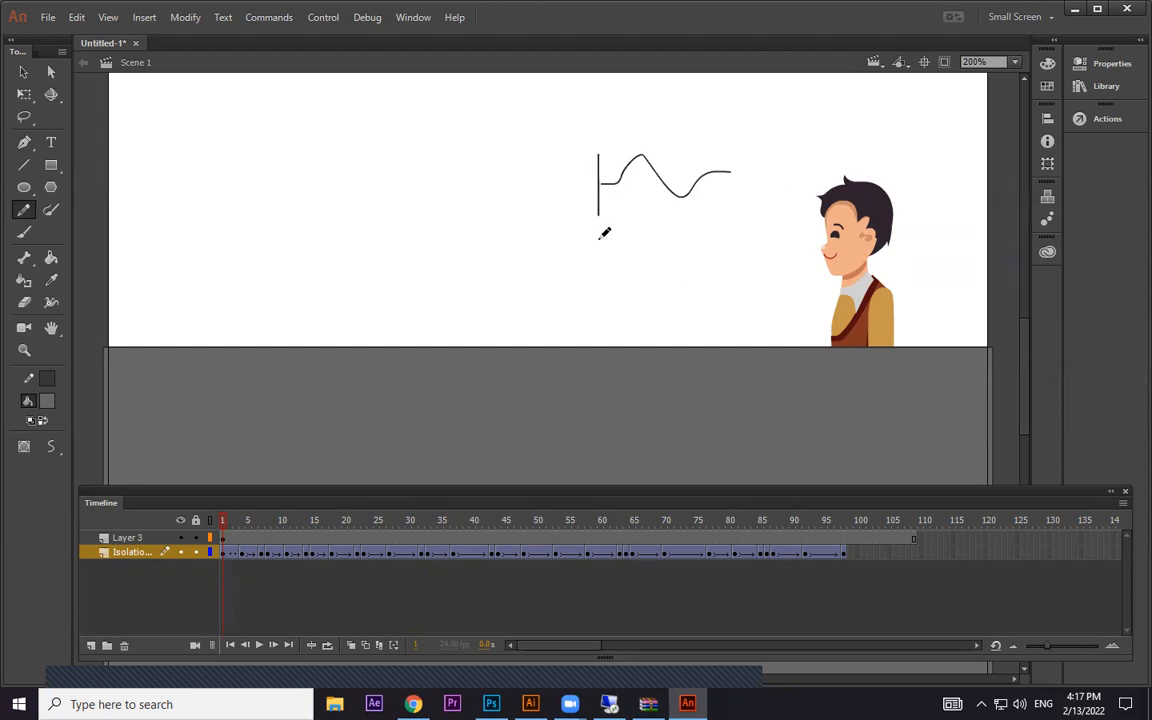
drag(739, 137, 737, 249)
mouse_move(488, 180)
mouse_down()
mouse_move(438, 208)
mouse_move(404, 169)
mouse_move(378, 197)
mouse_up()
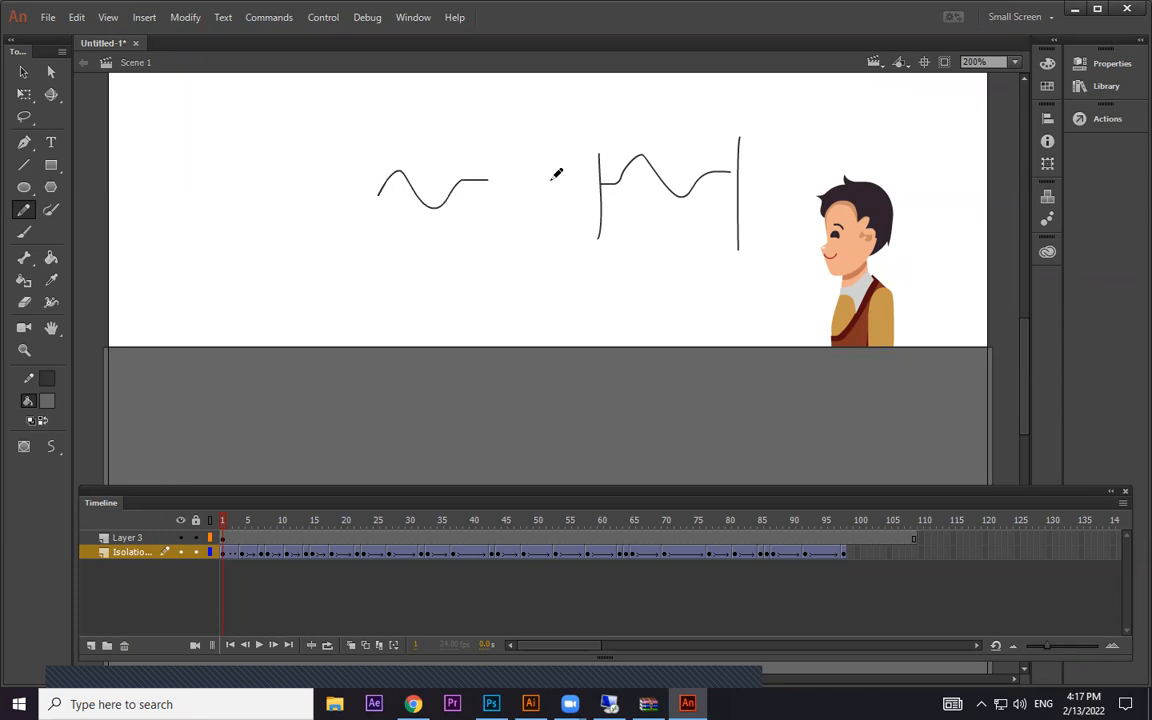
mouse_move(283, 179)
mouse_down()
mouse_move(214, 176)
mouse_move(186, 197)
mouse_move(166, 182)
mouse_move(138, 195)
mouse_move(115, 168)
mouse_up()
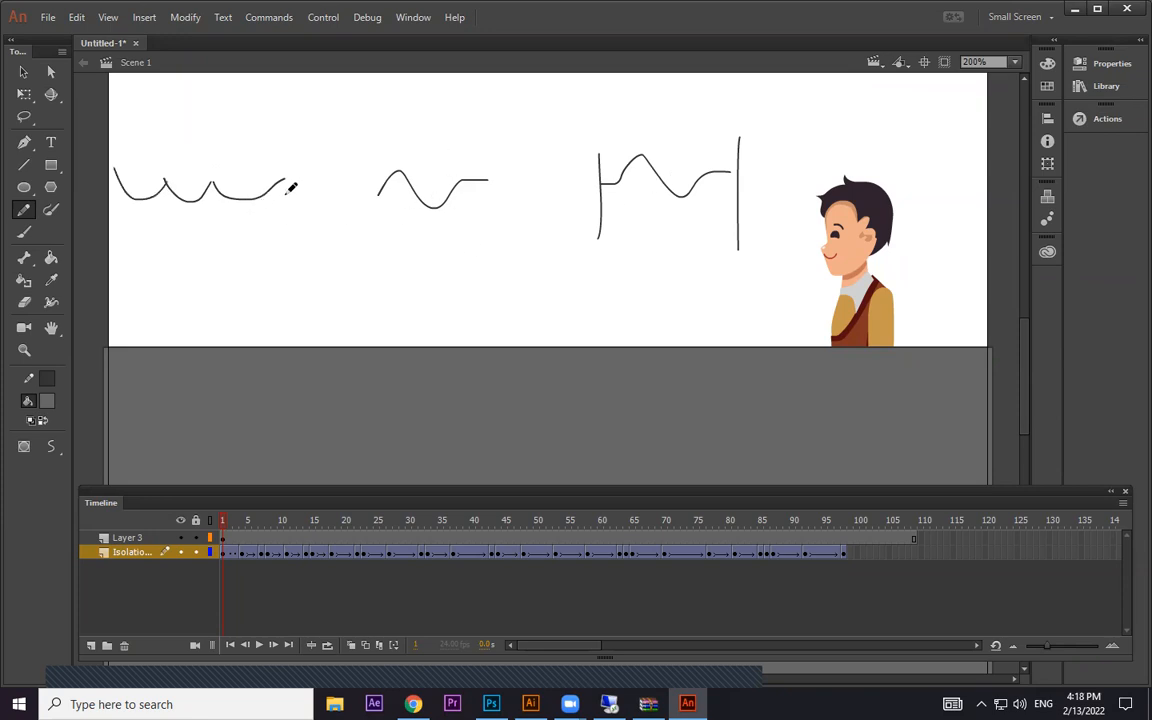
mouse_move(356, 129)
mouse_down()
mouse_move(289, 131)
mouse_move(265, 152)
mouse_move(200, 116)
mouse_move(80, 120)
mouse_up()
mouse_move(437, 137)
mouse_down()
mouse_move(546, 104)
mouse_move(590, 121)
mouse_move(634, 87)
mouse_move(673, 122)
mouse_move(750, 131)
mouse_up()
- Undo all the pencil curves and vertical markers sketched on the stage
key(ctrl+z)
key(ctrl+z)
key(ctrl+z)
key(ctrl+z)
key(ctrl+z)
key(ctrl+z)
key(ctrl+z)
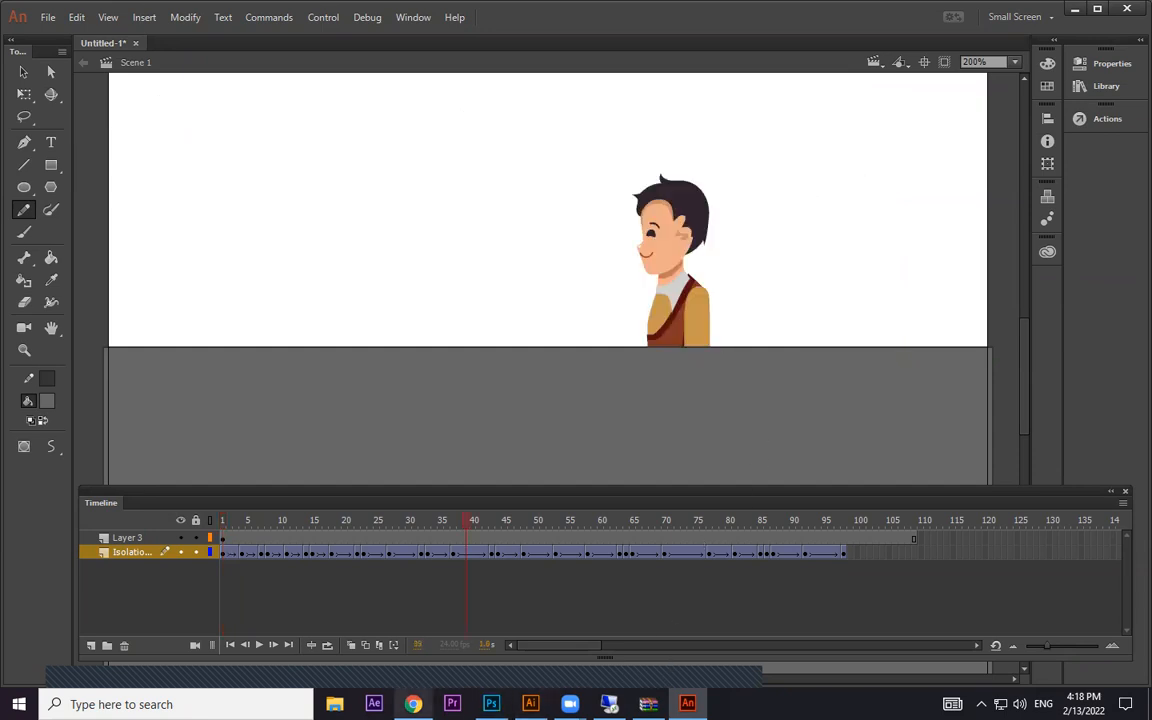
- Switch to Chrome, examine the head heights and frame timing in the walk cycle reference chart, and return to Animate
key(alt+Tab)
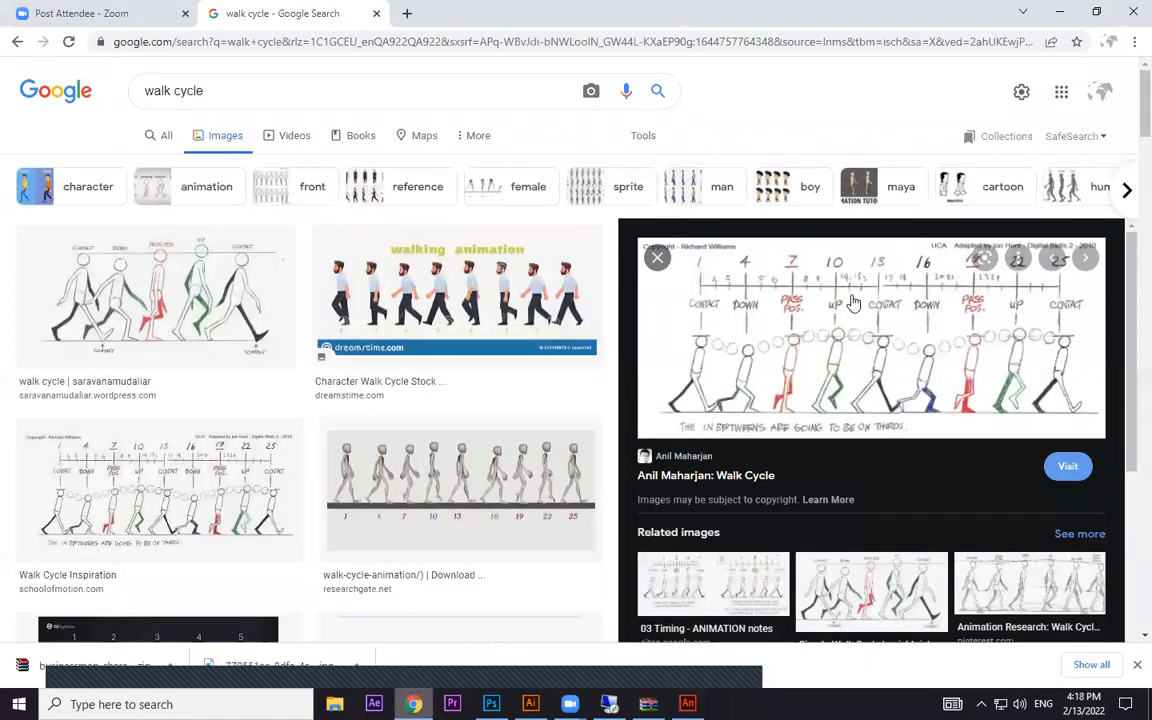
click(674, 339)
click(308, 13)
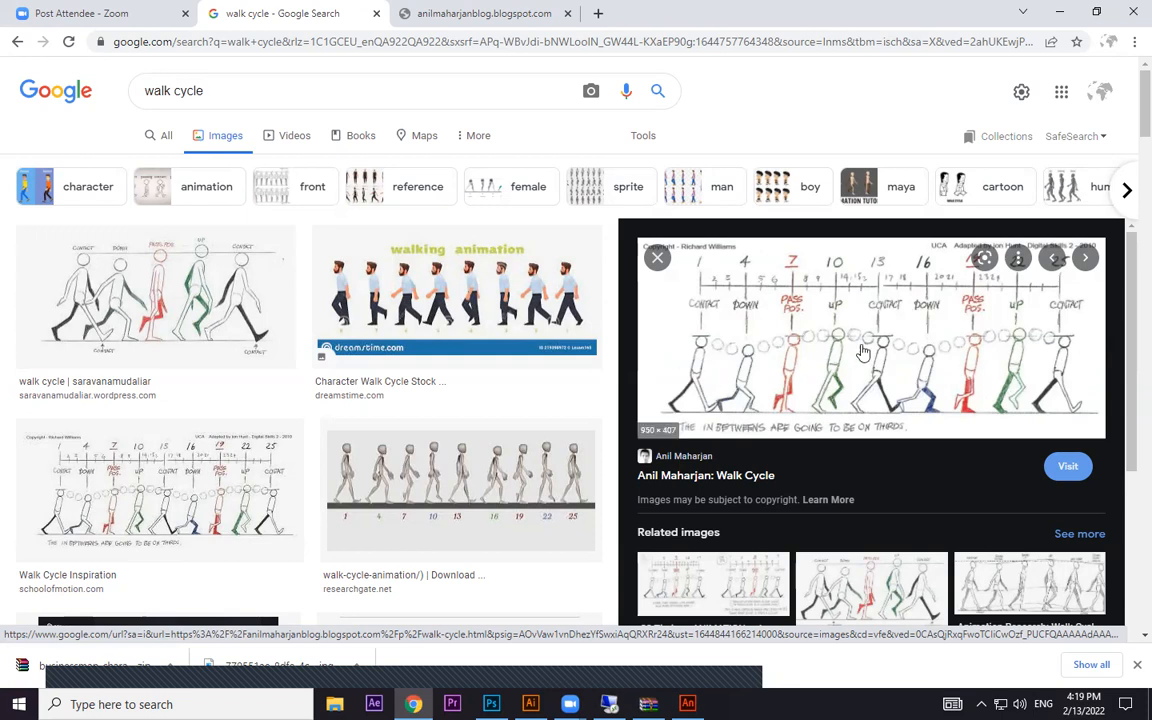
click(1057, 12)
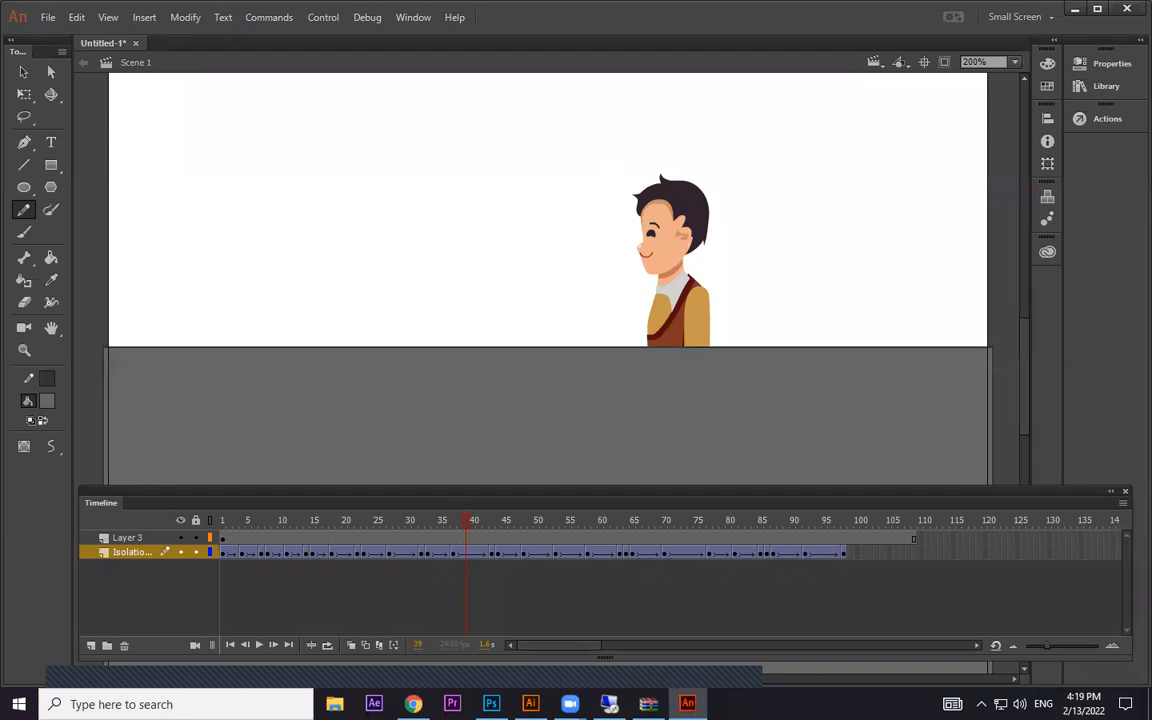
click(413, 704)
scroll(661, 393, down, 2)
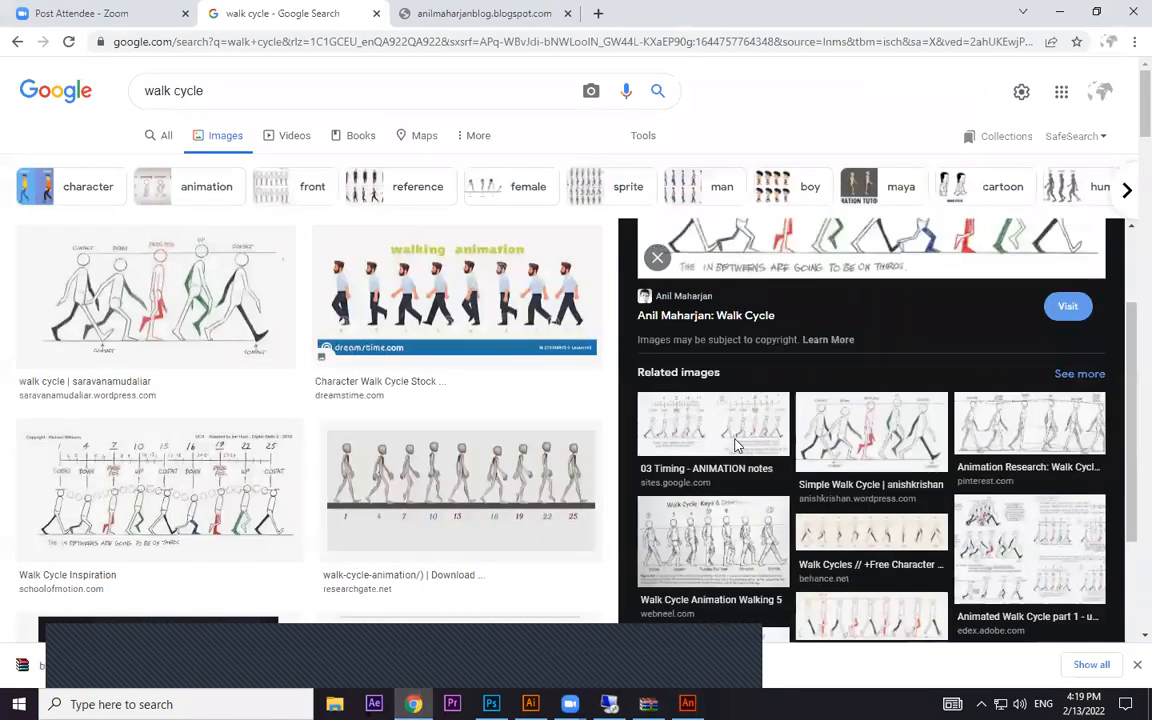
scroll(720, 407, up, 2)
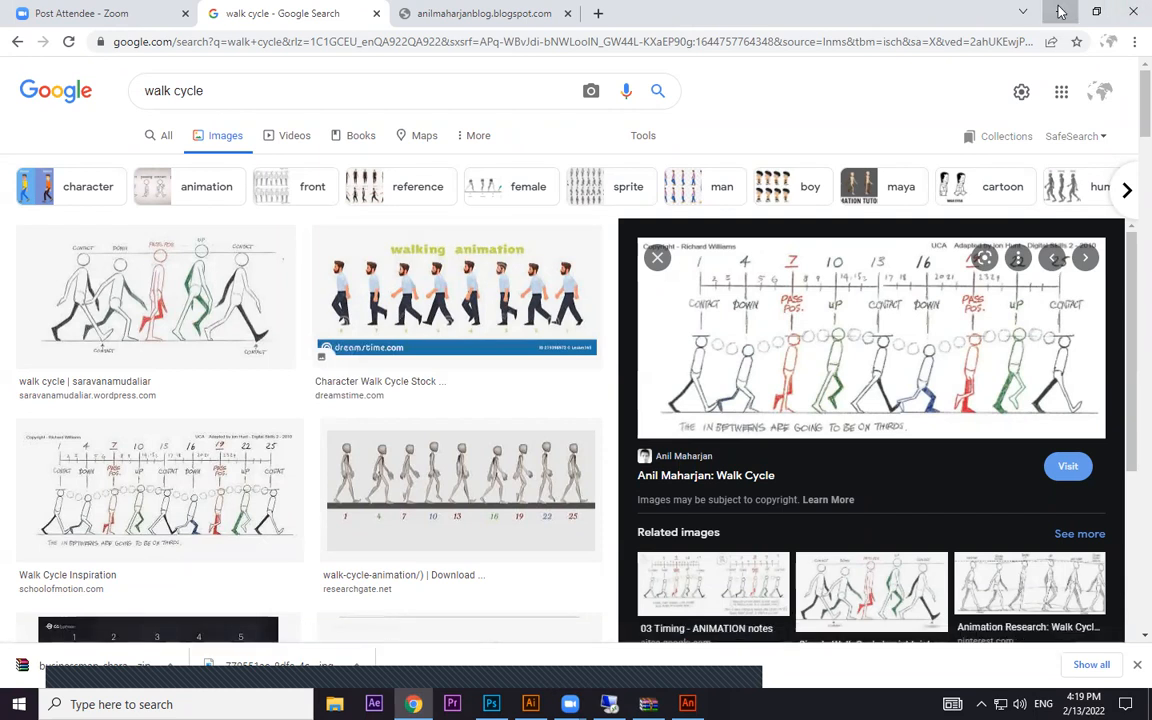
key(alt+Tab)
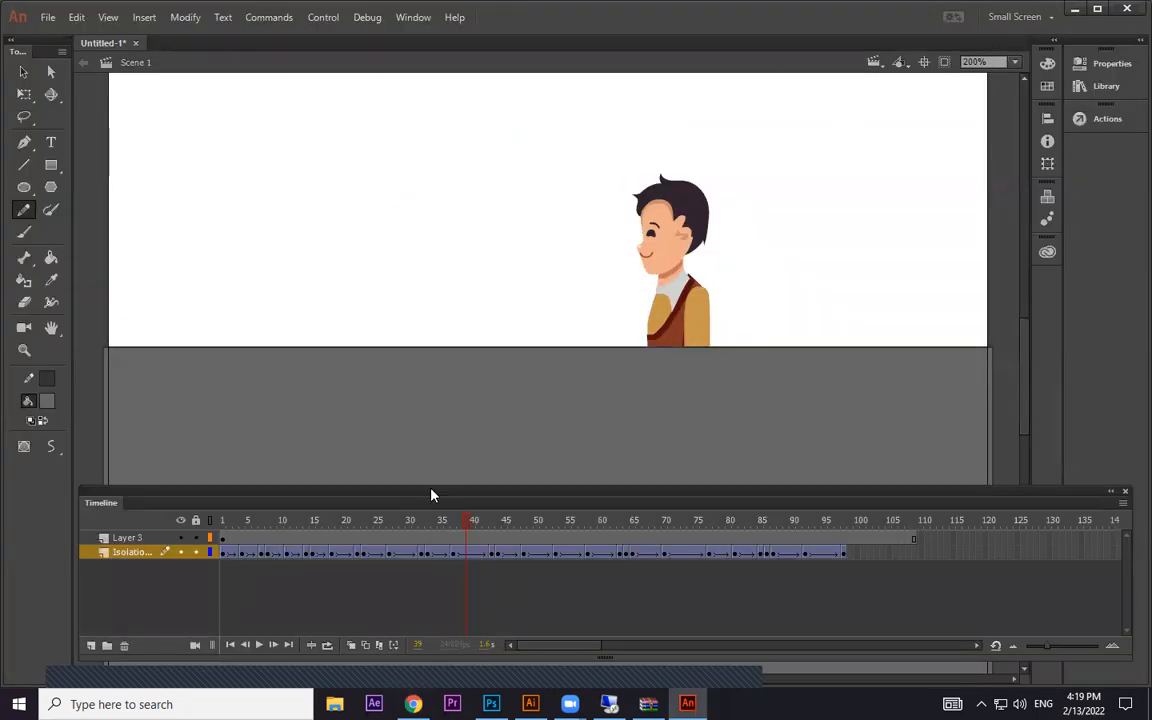
- Scrub through the walk timeline to review the character's up-and-down motion, ending at frame 85
drag(419, 522, 485, 522)
drag(278, 523, 307, 522)
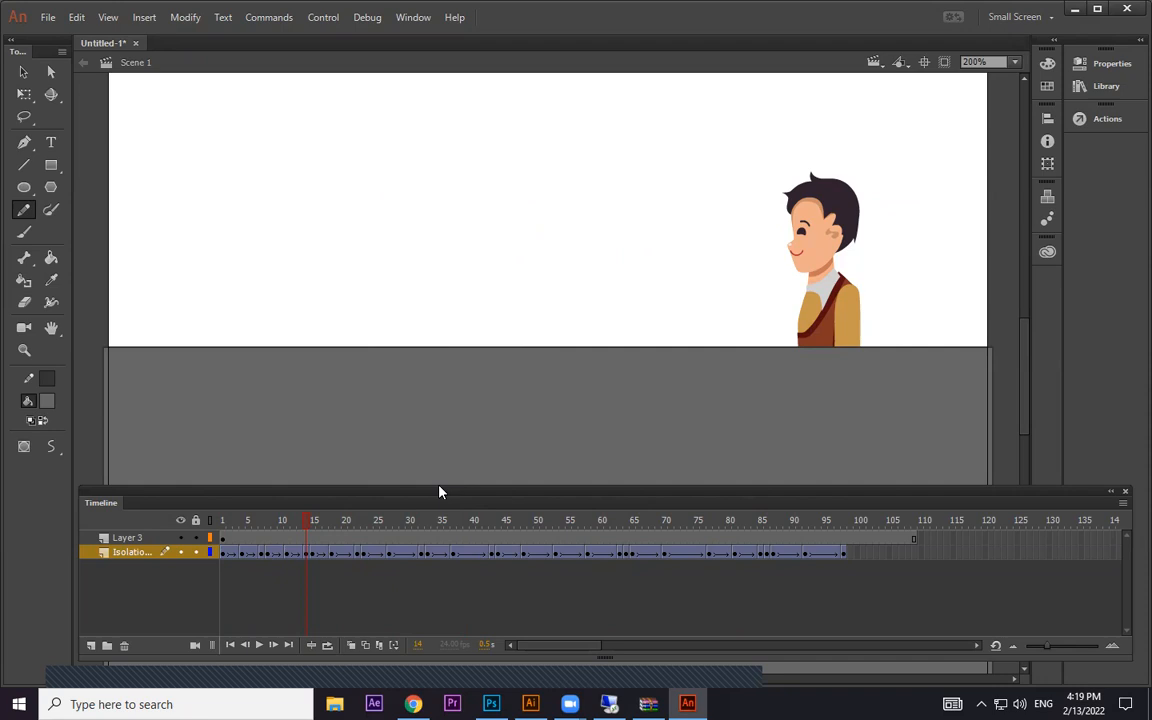
drag(268, 534, 765, 549)
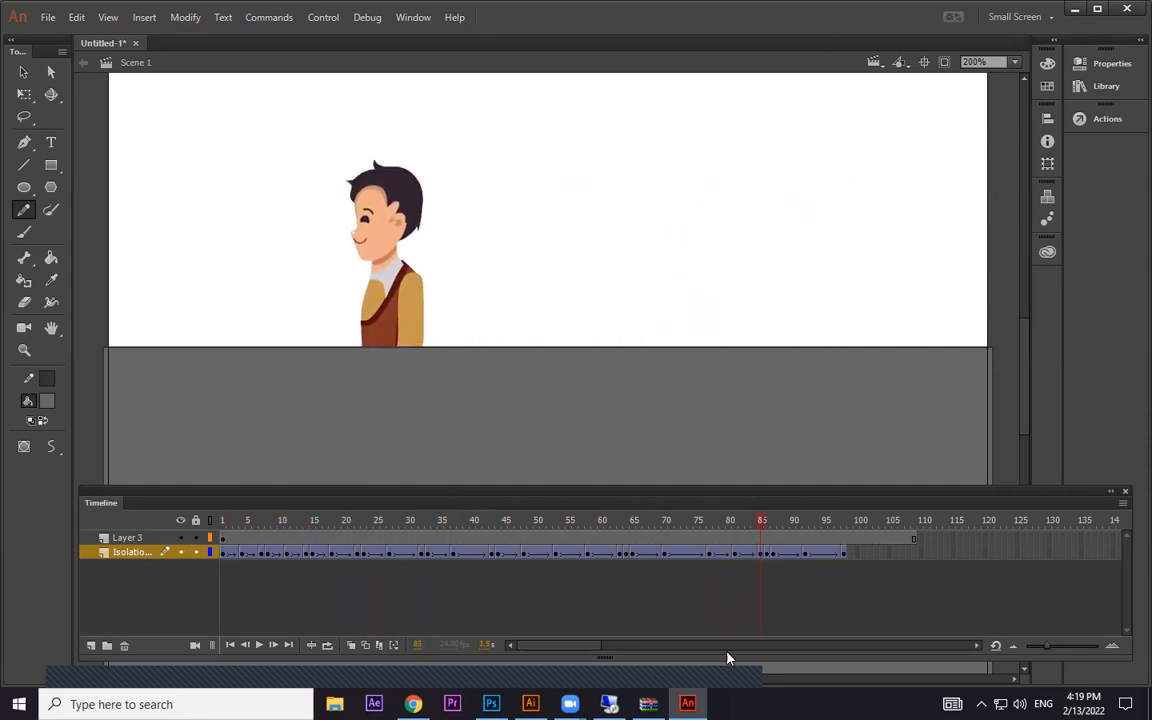